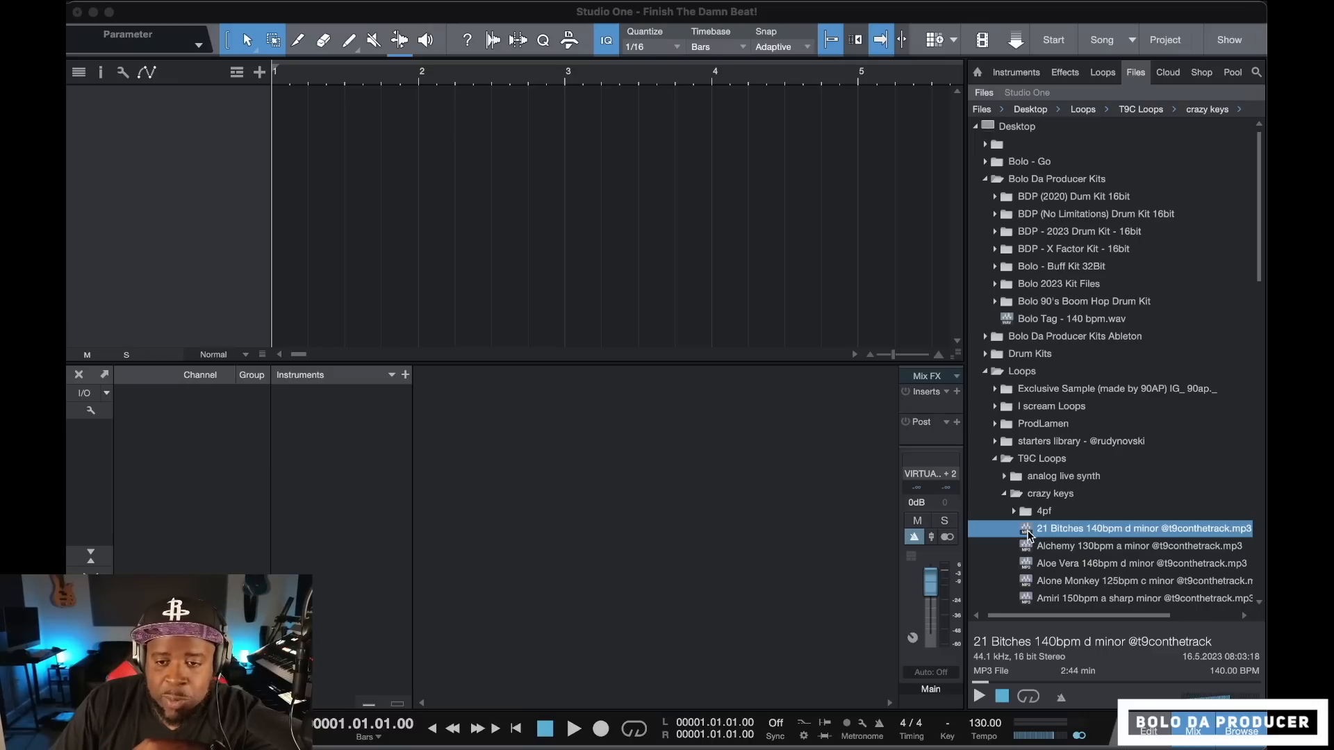
Add the 21 Bitches 140bpm d minor loop to the empty arrangement at bar 1 on a new audio track
drag(1028, 534, 303, 210)
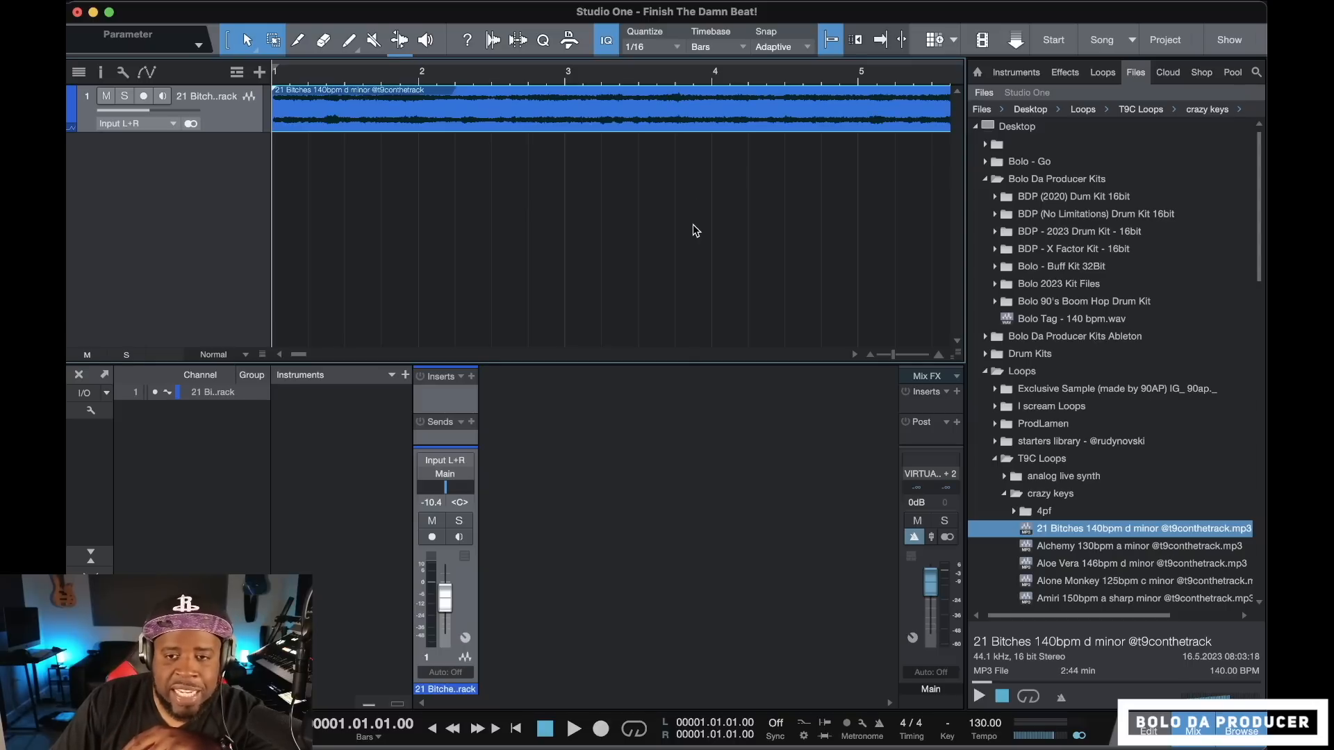
scroll(627, 204, down, 10)
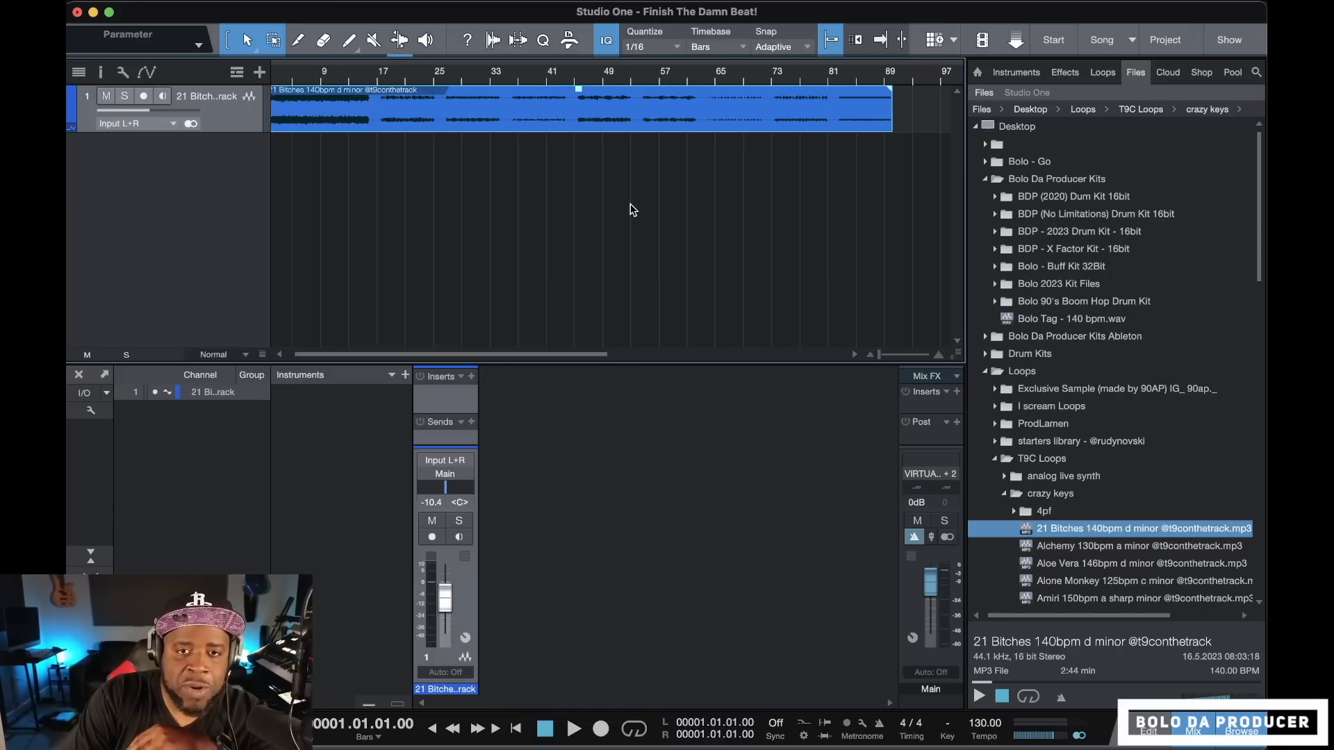
scroll(628, 204, up, 4)
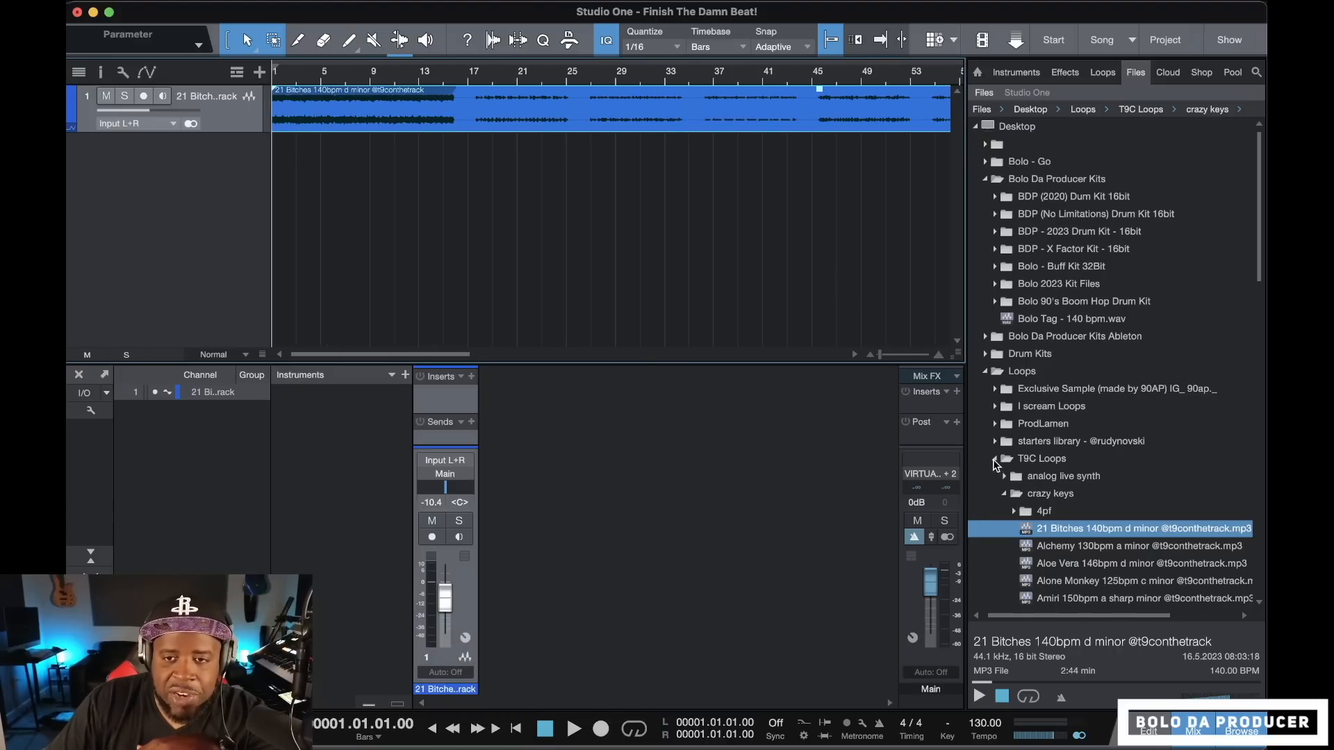
Expand the BDP - 2023 Drum Kit - 16bit folder and hide the mixer console to enlarge the arrangement
click(994, 233)
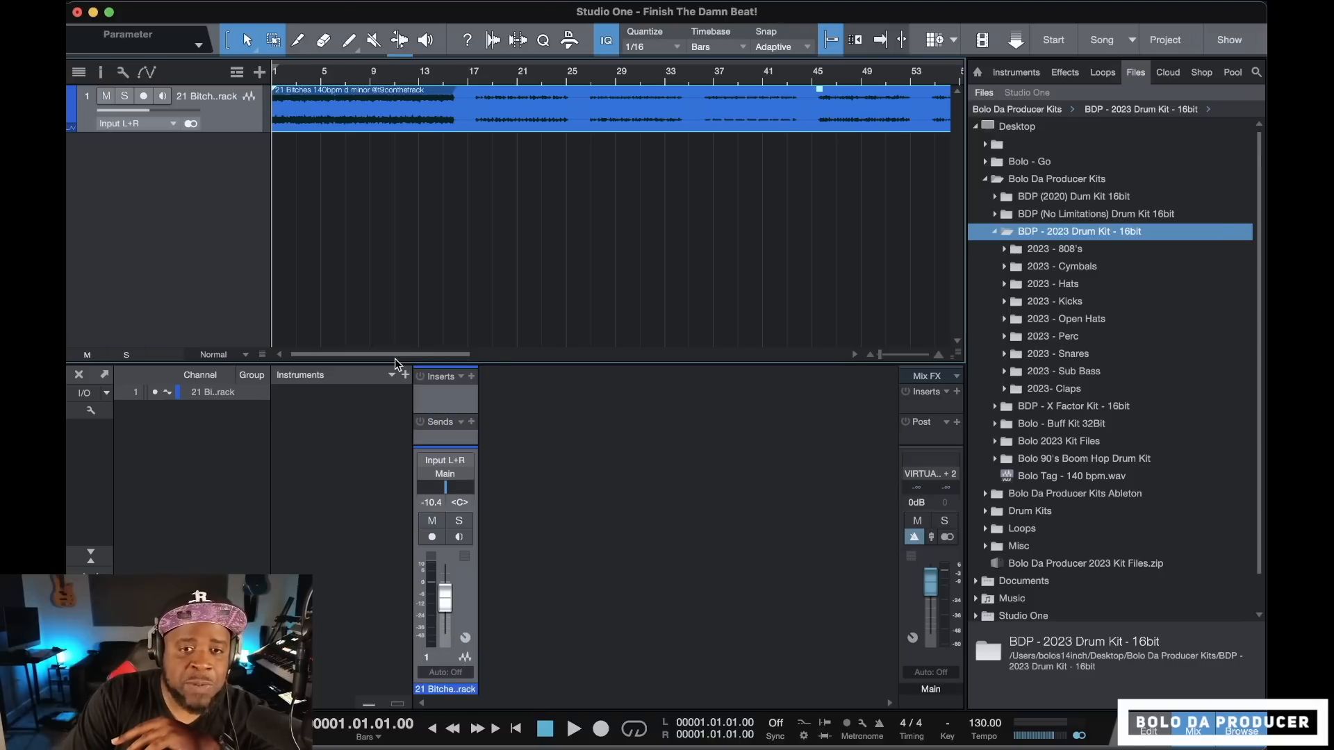
key(w)
key(F3)
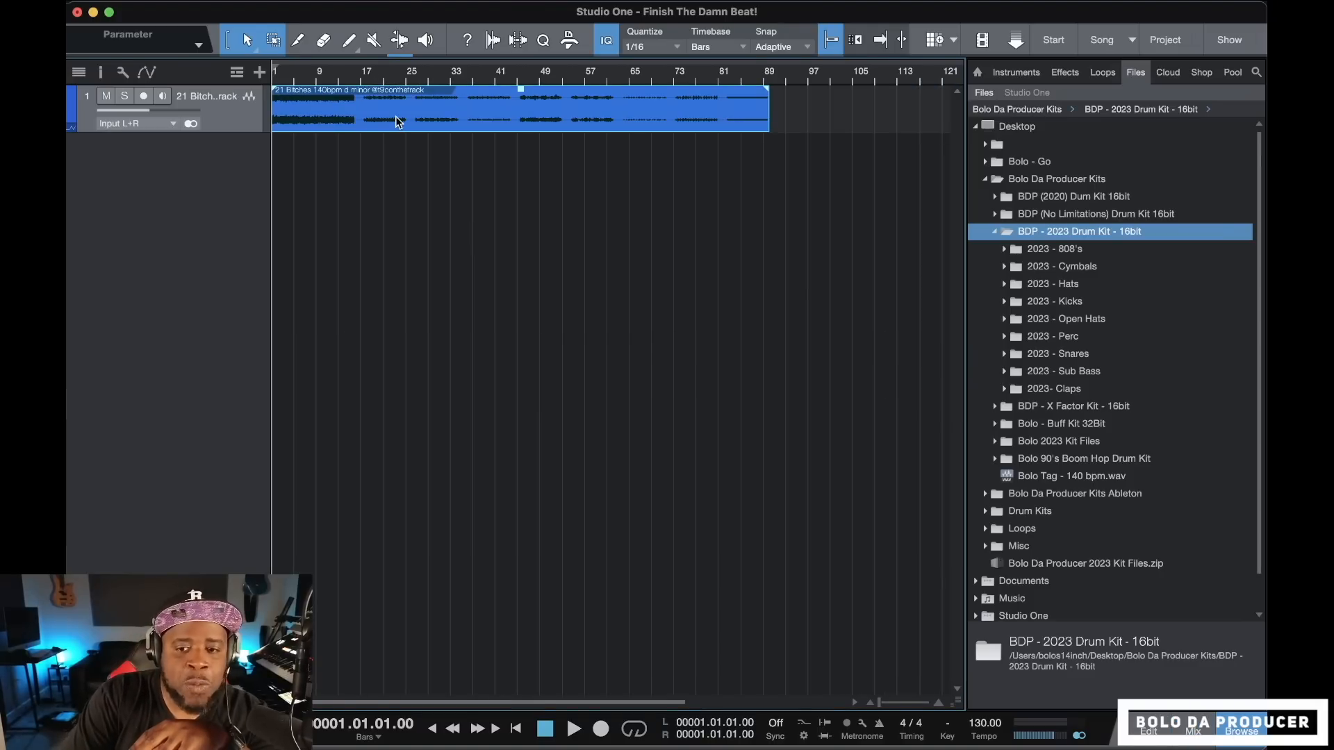
key(e)
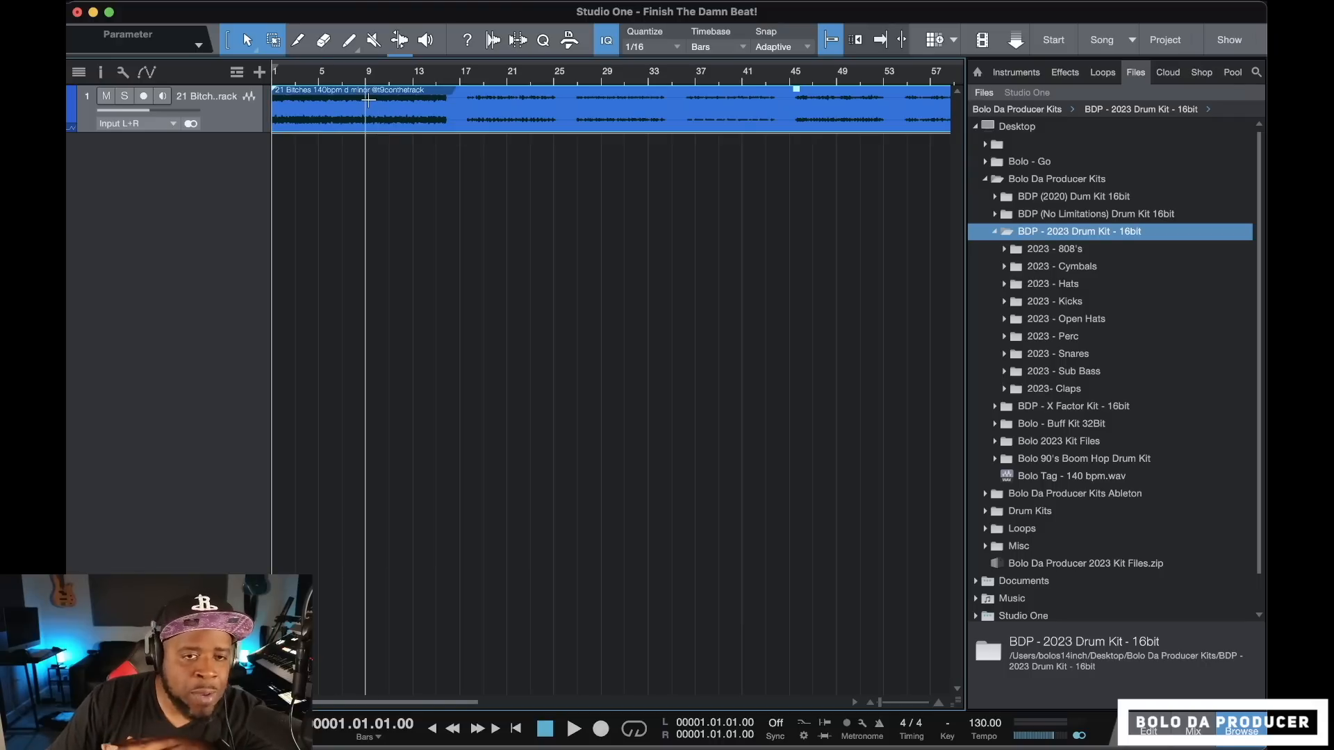
Show the loop track's inspector and set its tempo mode to Timestretch
click(99, 72)
click(206, 115)
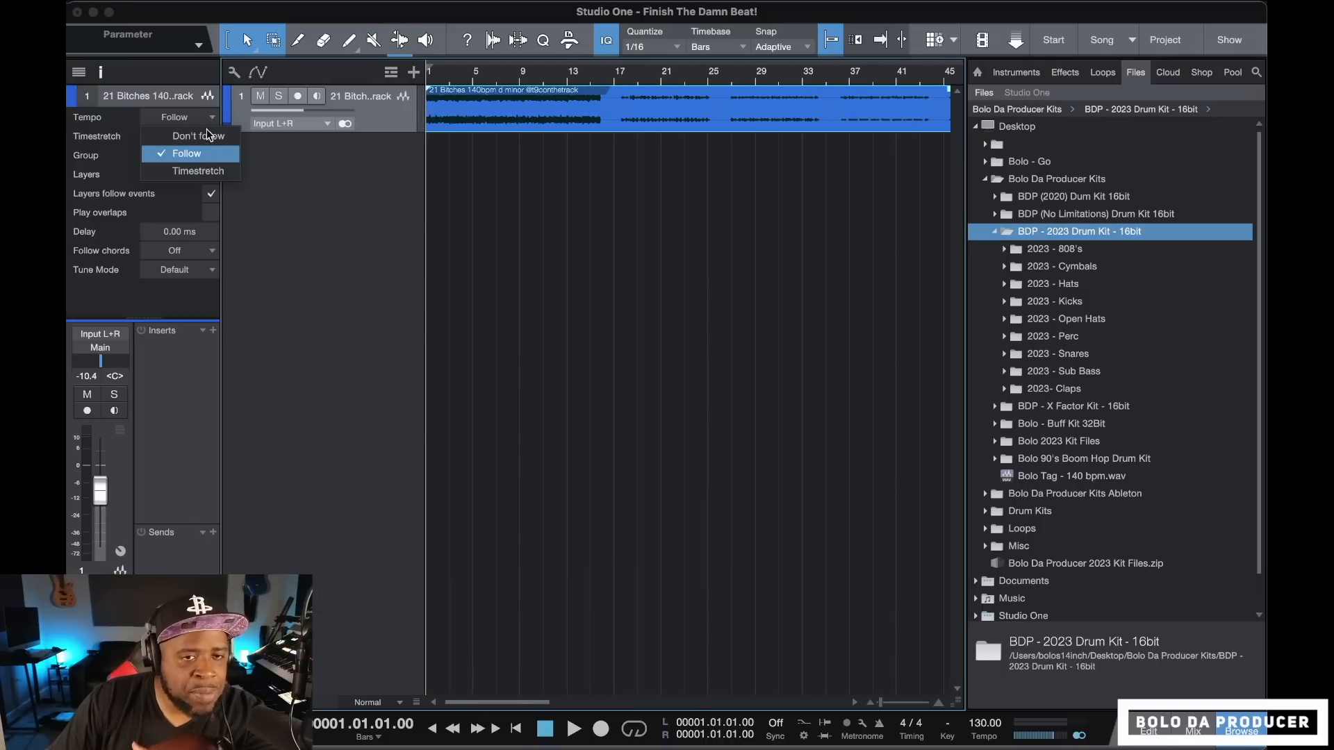
click(207, 172)
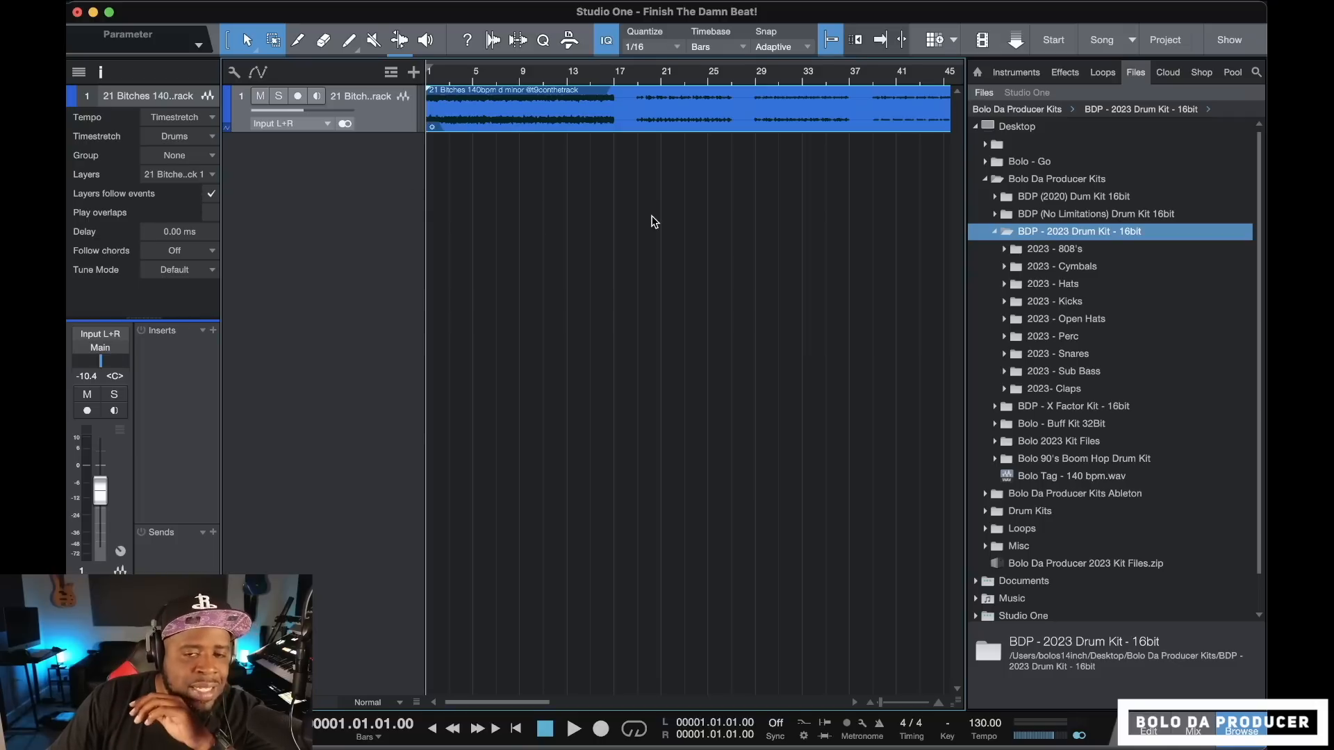
Play the opening bars of the timestretched loop from the song start, stopping after about four bars
scroll(631, 232, down, 5)
scroll(631, 232, up, 2)
scroll(631, 232, up, 3)
scroll(630, 232, left, 5)
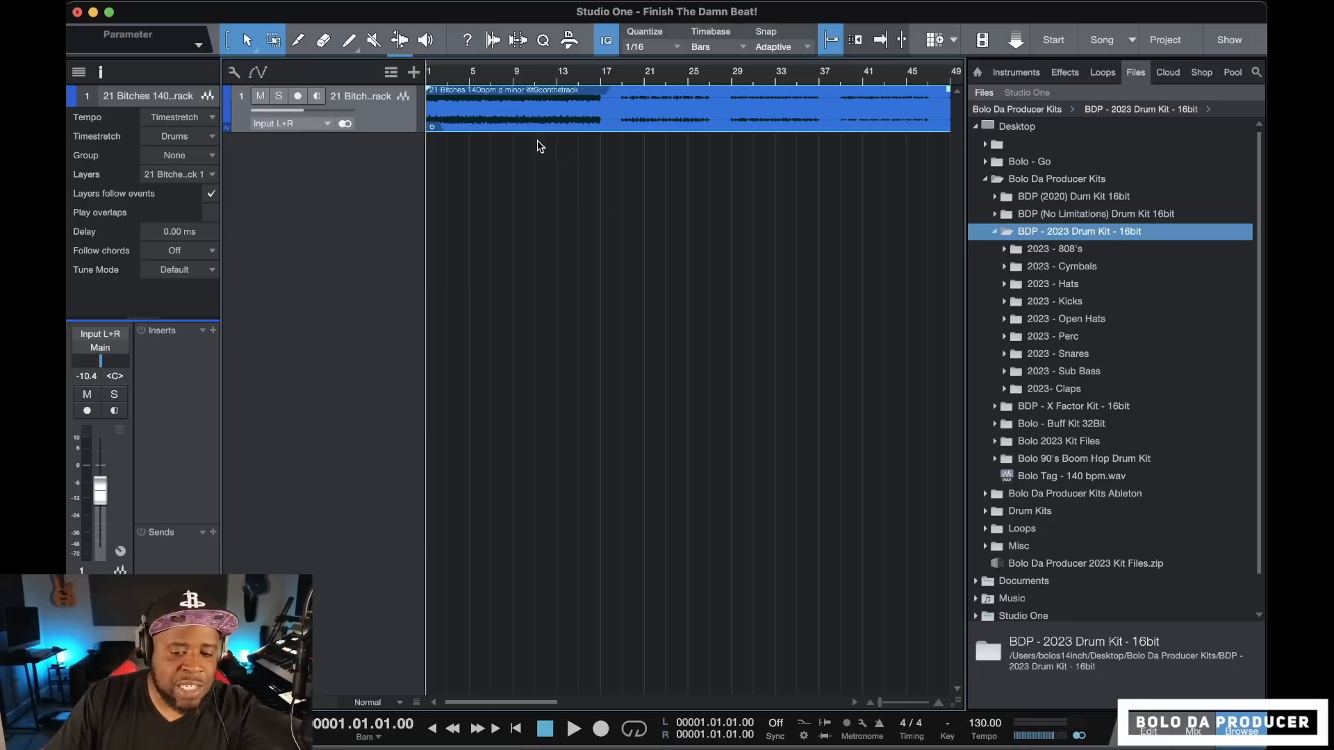
key(space)
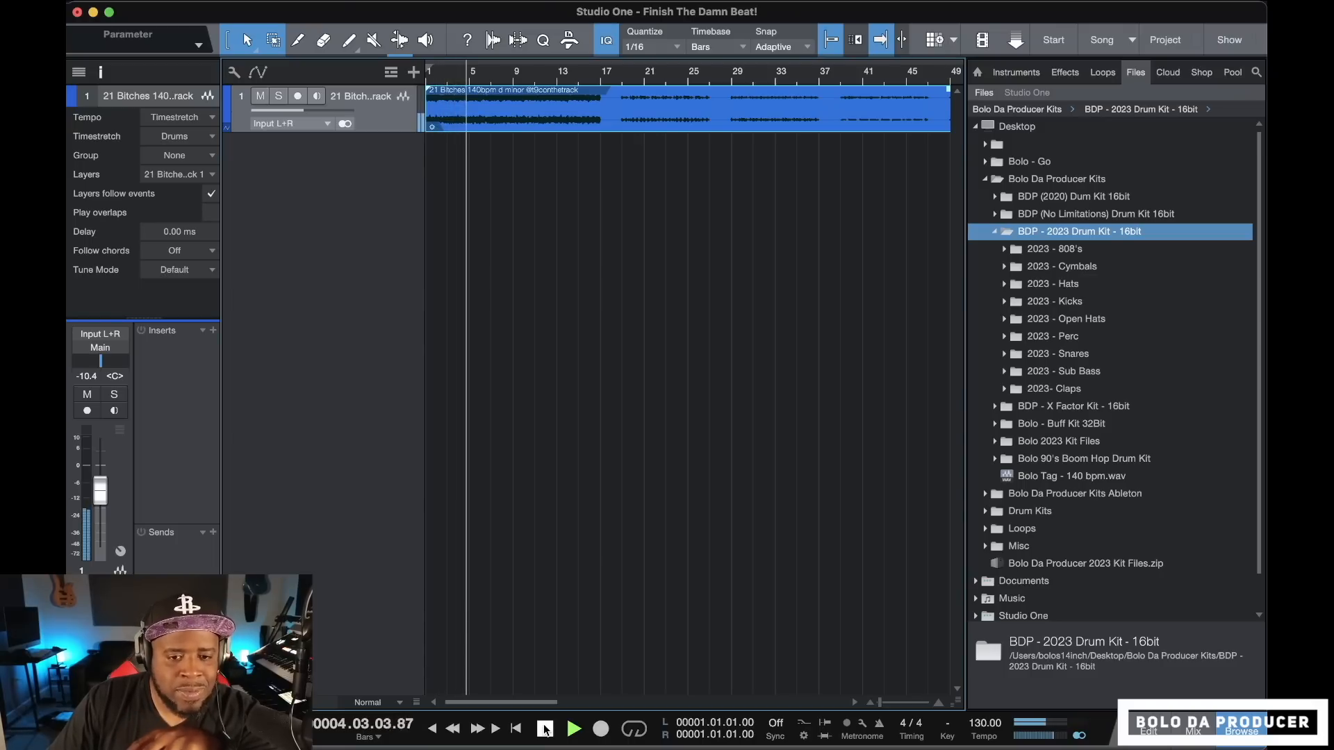
click(545, 730)
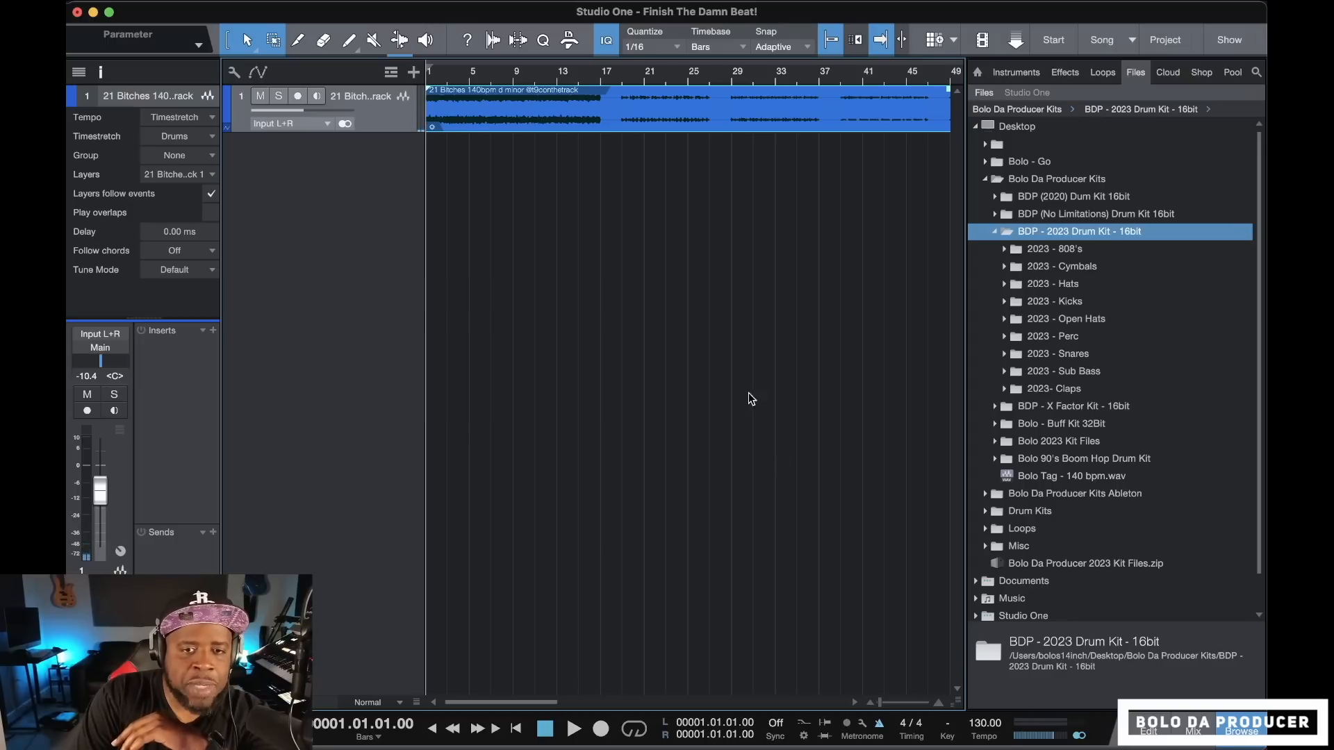
Inspect the loop's start against the bar grid and play its first section with the metronome on
scroll(723, 352, up, 5)
scroll(726, 355, left, 10)
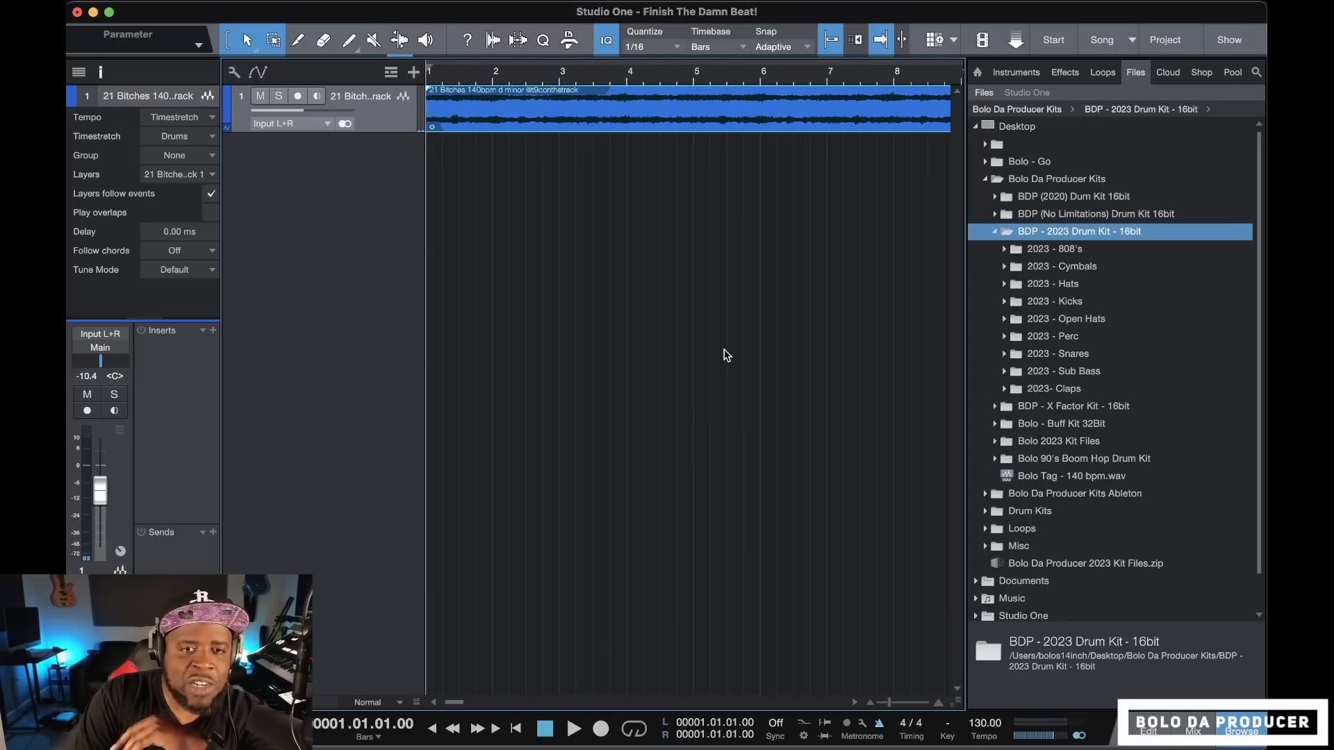
scroll(727, 355, up, 8)
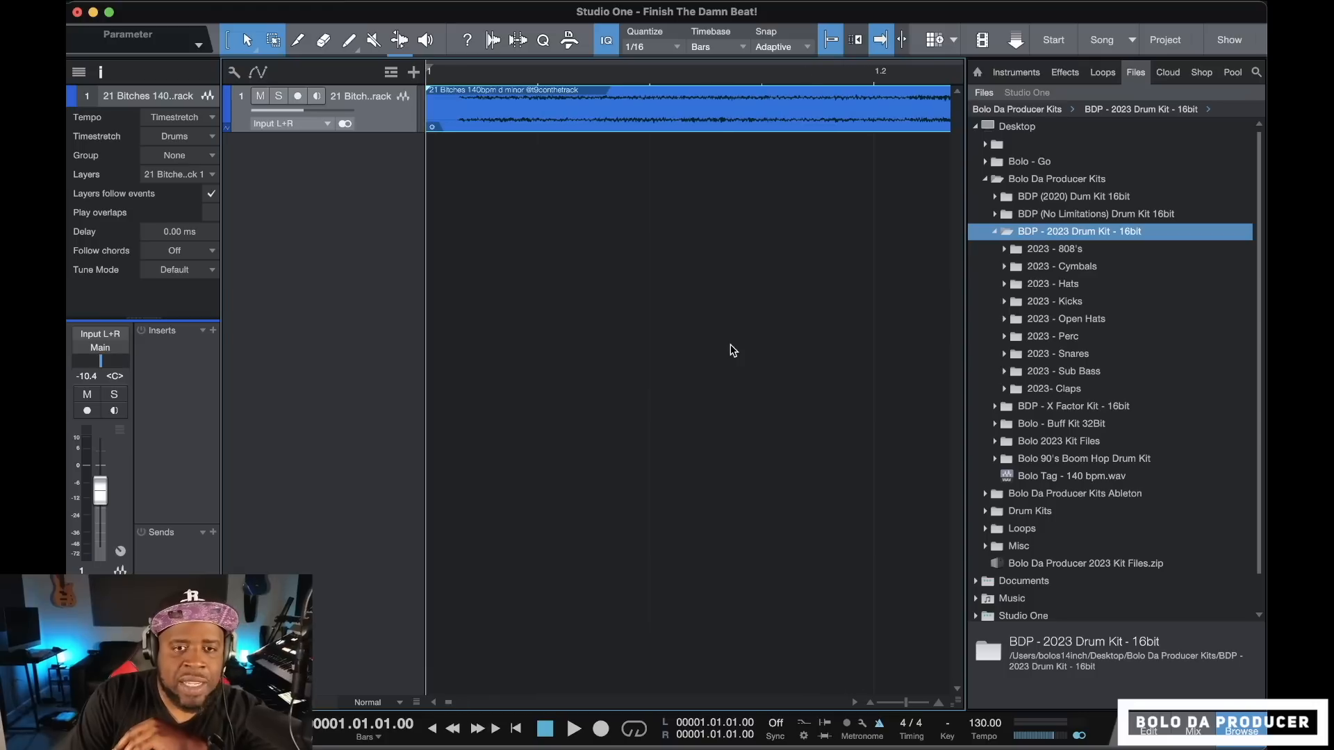
drag(425, 111, 467, 115)
scroll(468, 116, down, 8)
scroll(468, 120, down, 4)
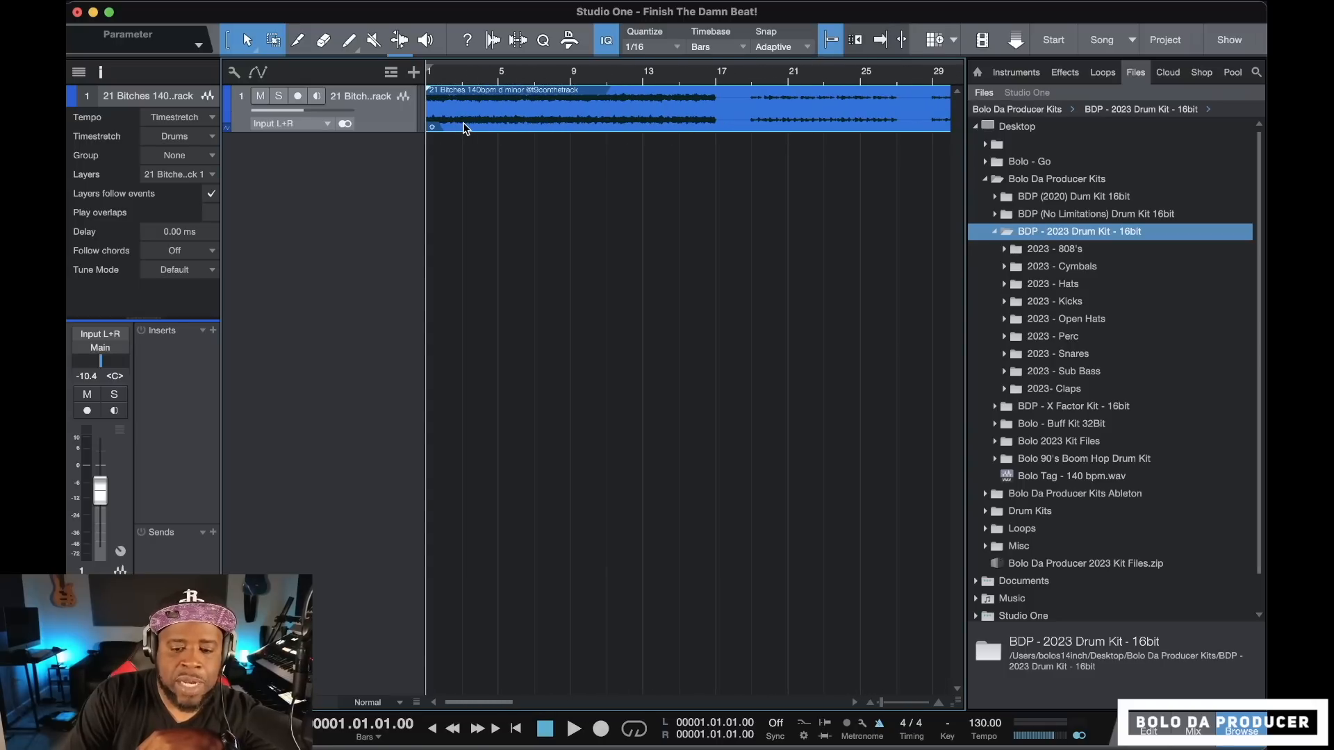
key(space)
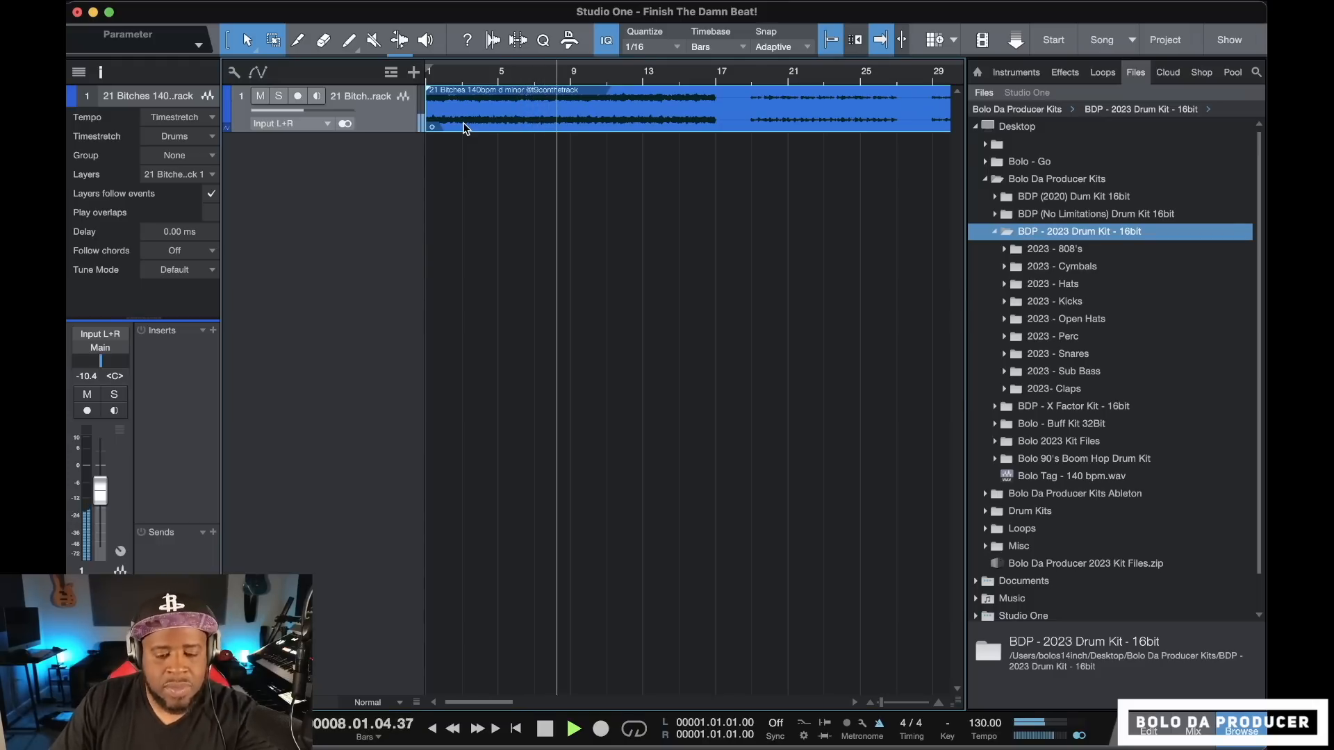
key(space)
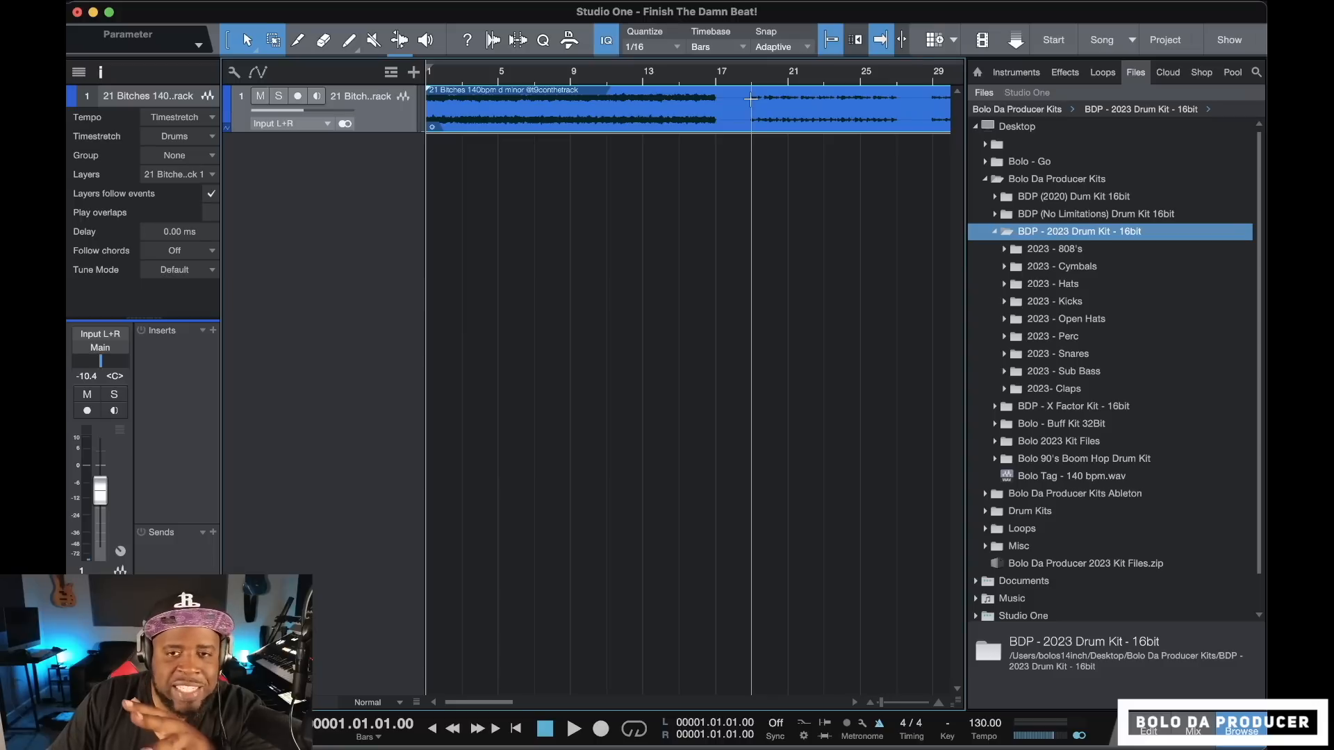
Move the loop's second and third stem sections onto new tracks 2 and 3, both starting at bar 1
drag(751, 99, 489, 201)
scroll(489, 206, right, 5)
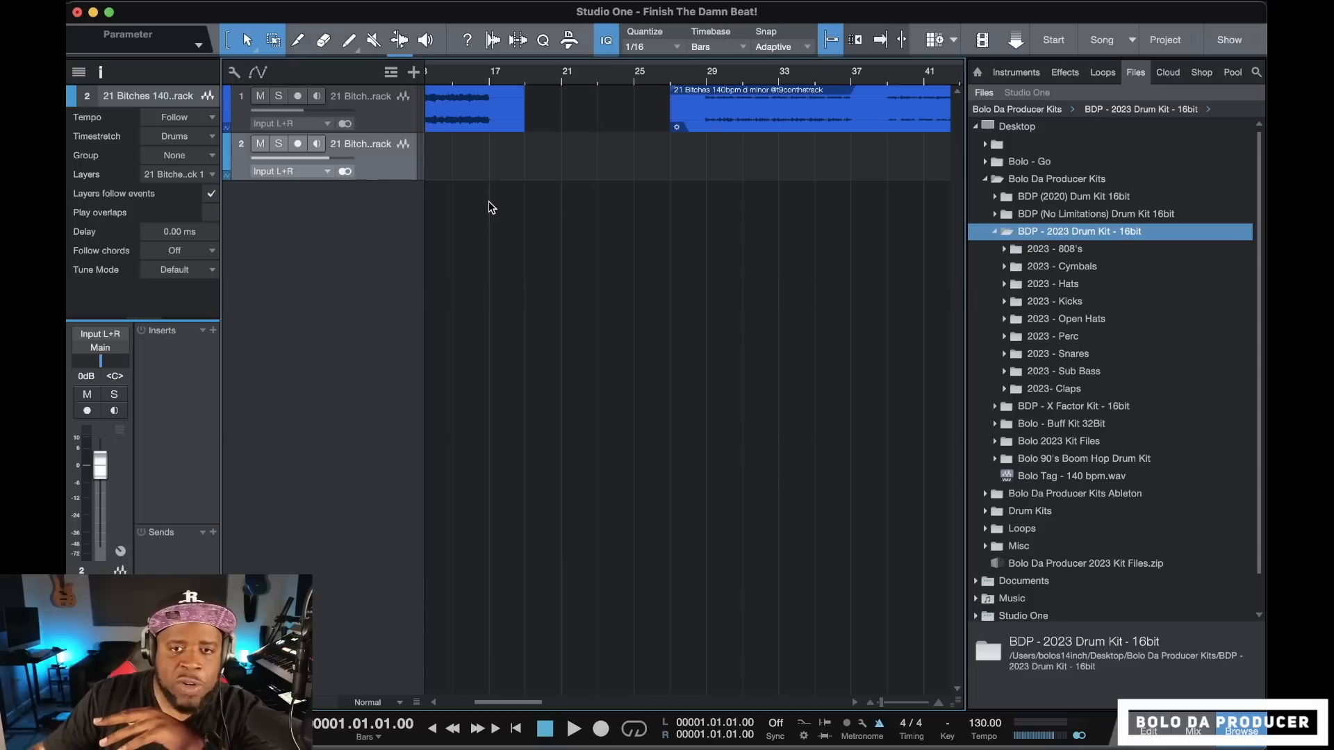
drag(707, 104, 453, 218)
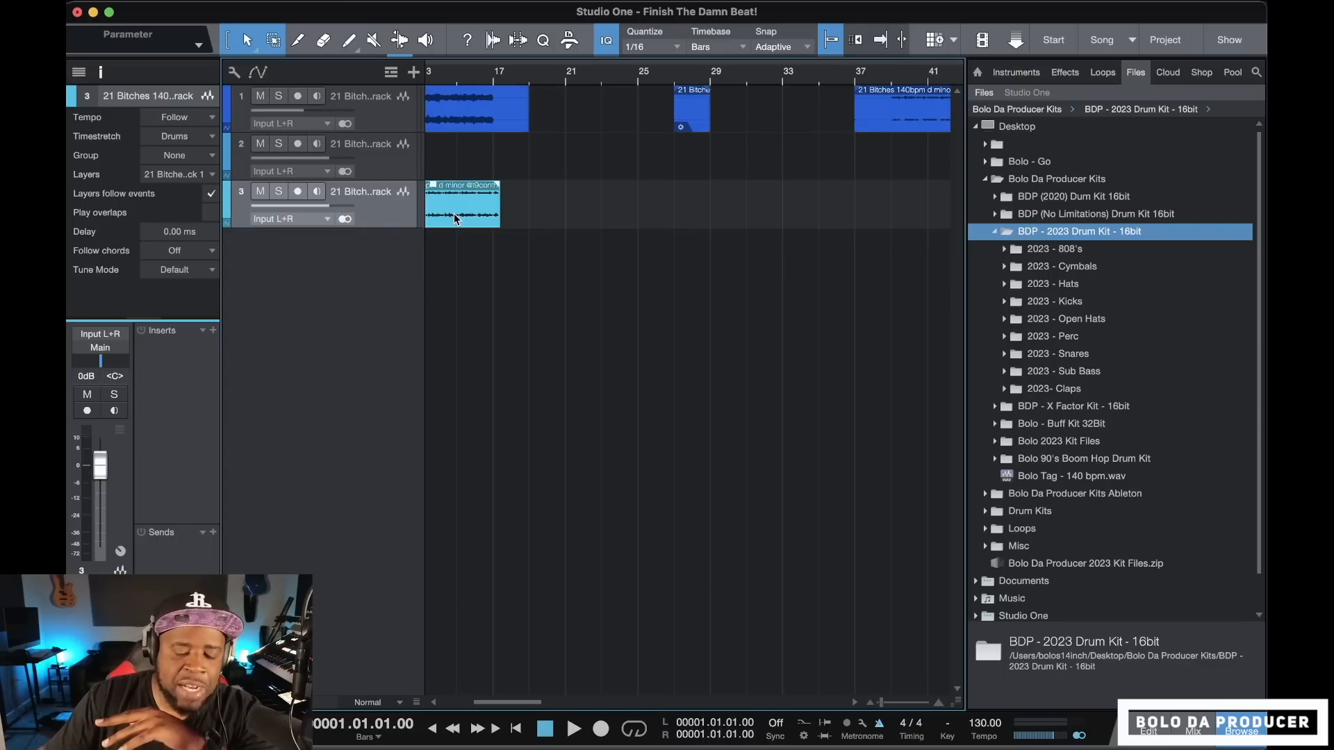
scroll(455, 219, left, 5)
drag(637, 219, 440, 208)
key(w)
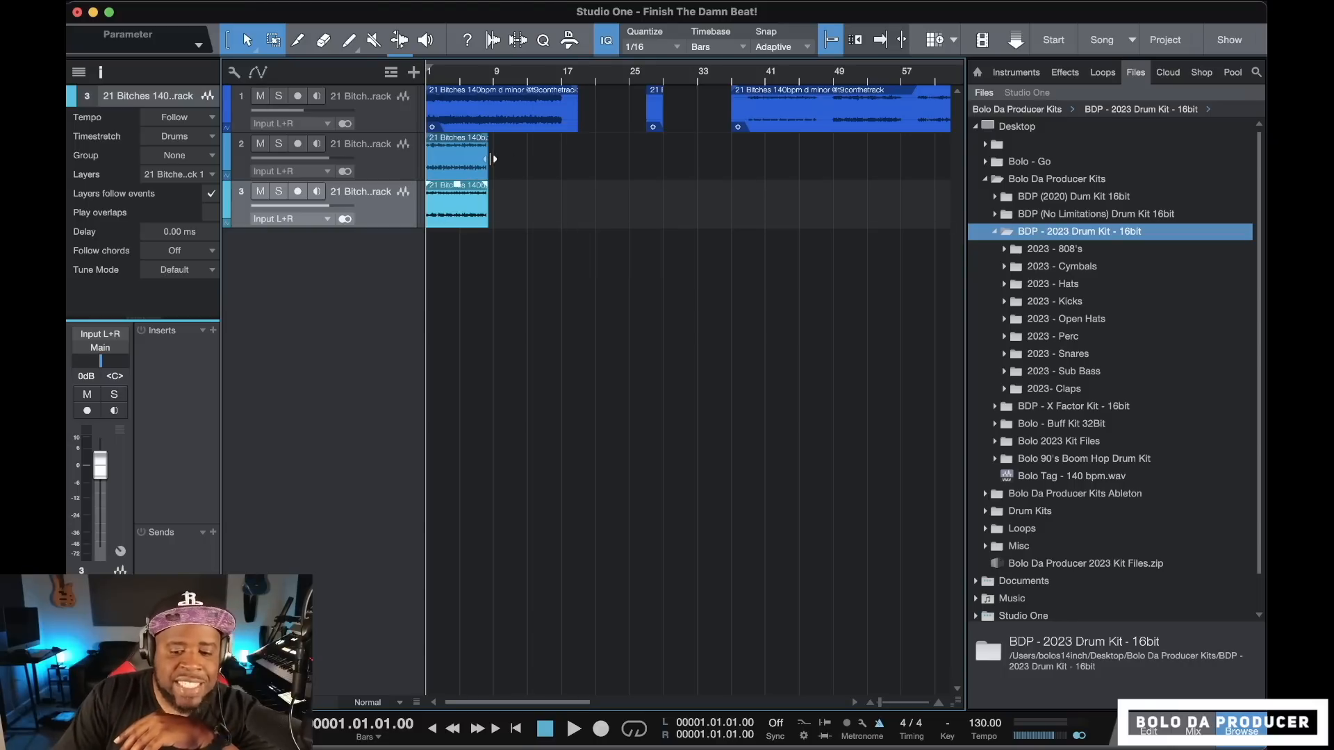
key(e)
key(e)
key(e)
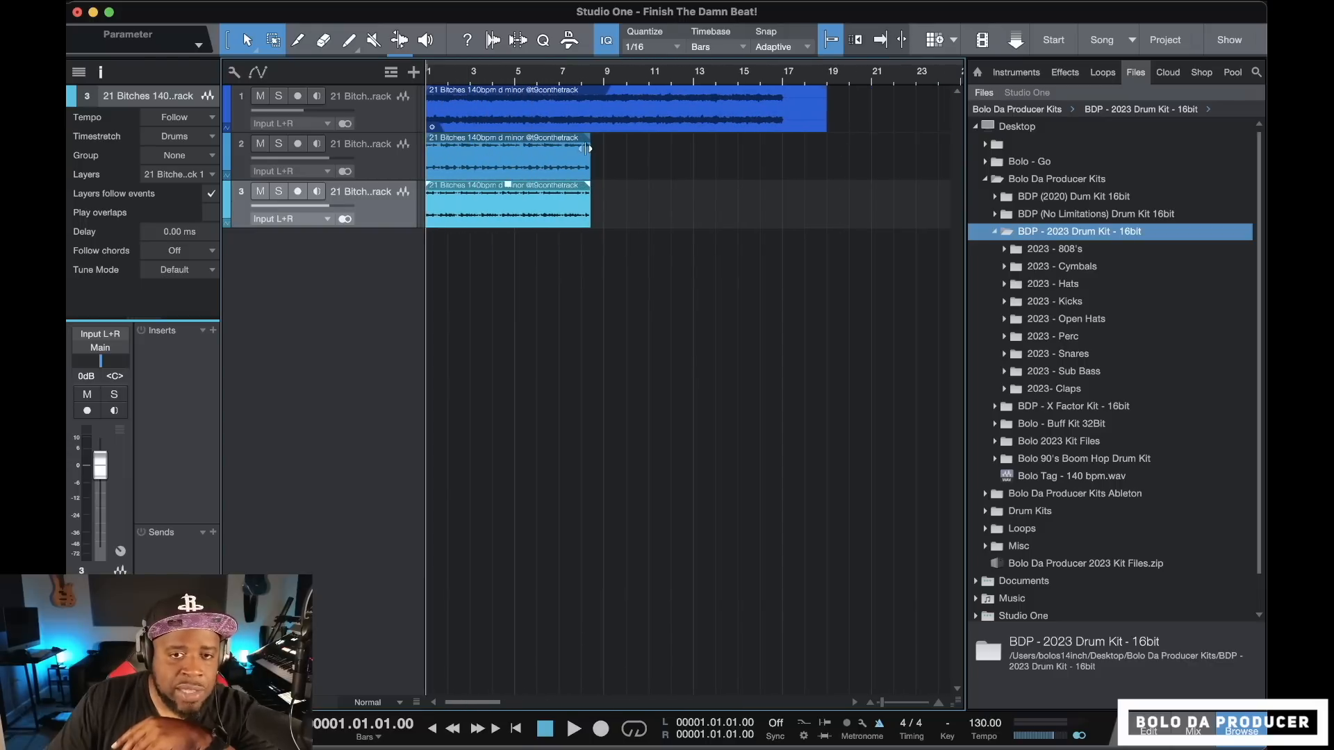
Select tracks 2 and 3 together and set their tempo mode to Timestretch
click(389, 169)
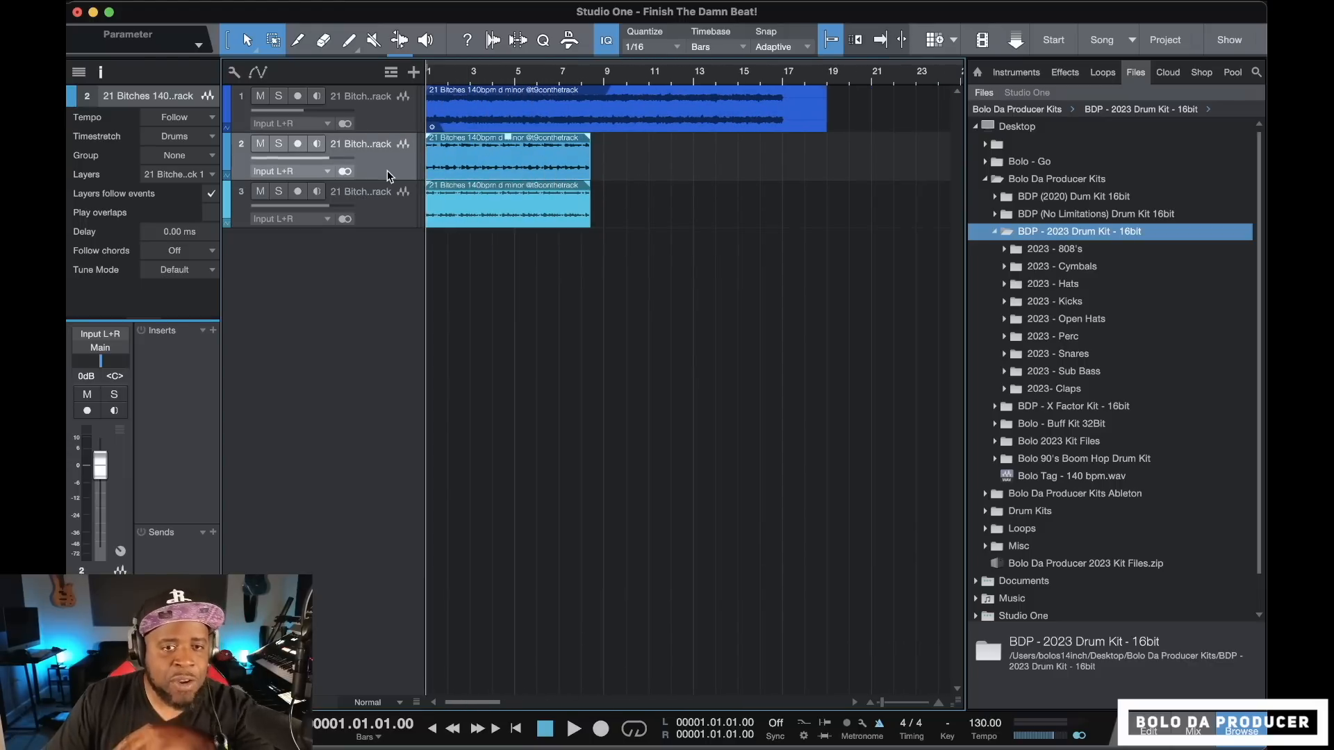
shift+click(393, 208)
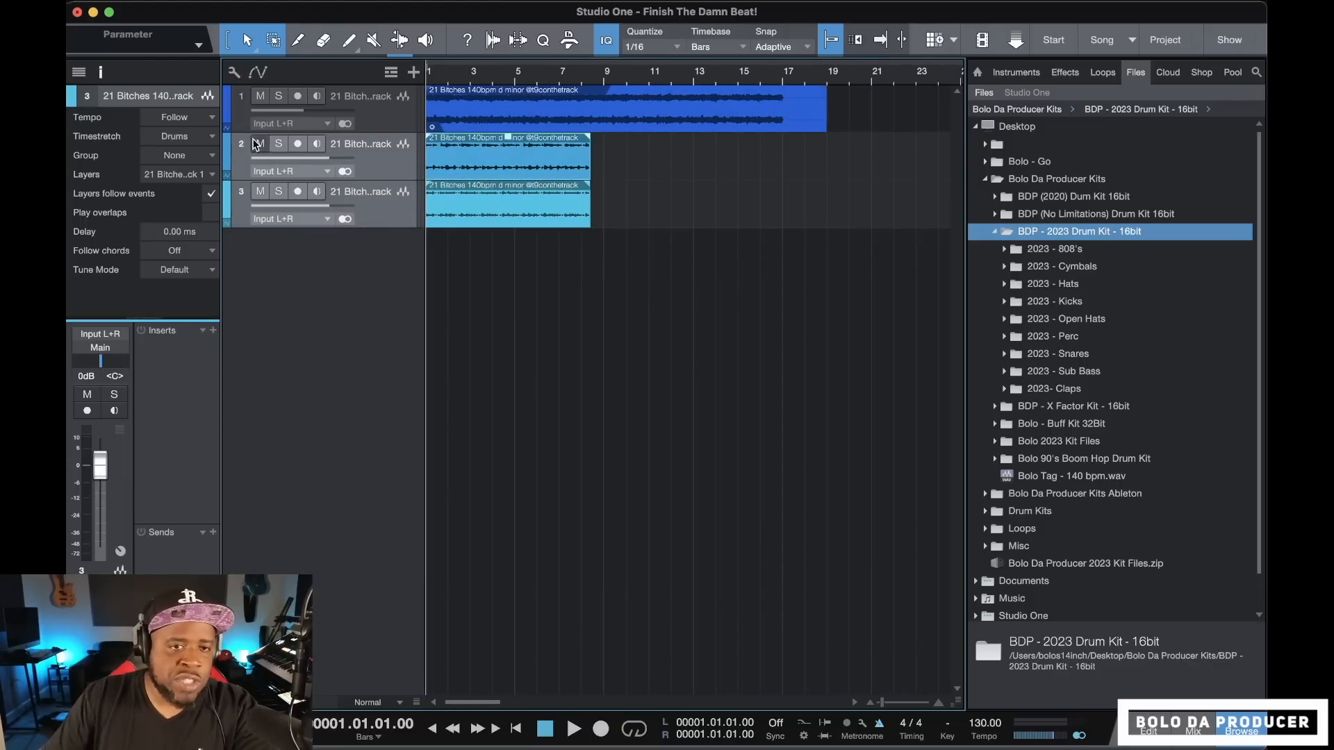
click(200, 116)
click(206, 169)
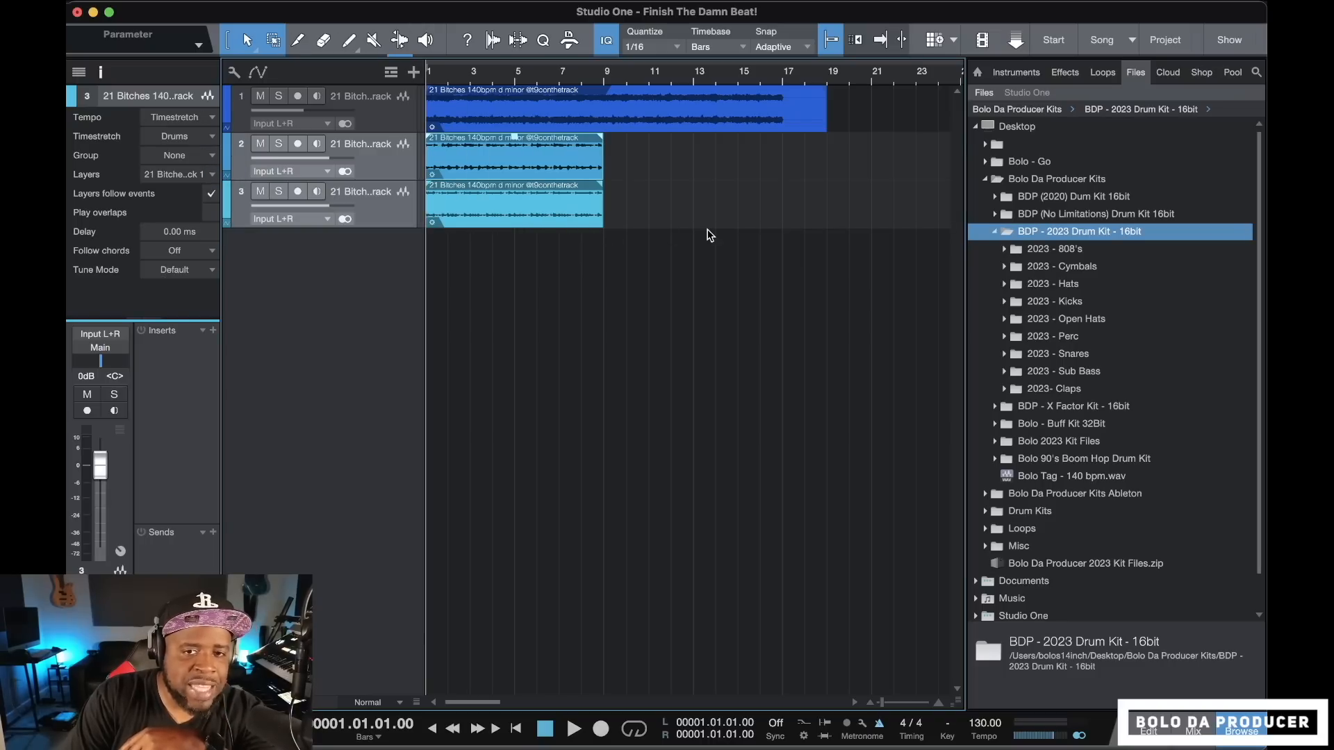
key(w)
key(w)
key(w)
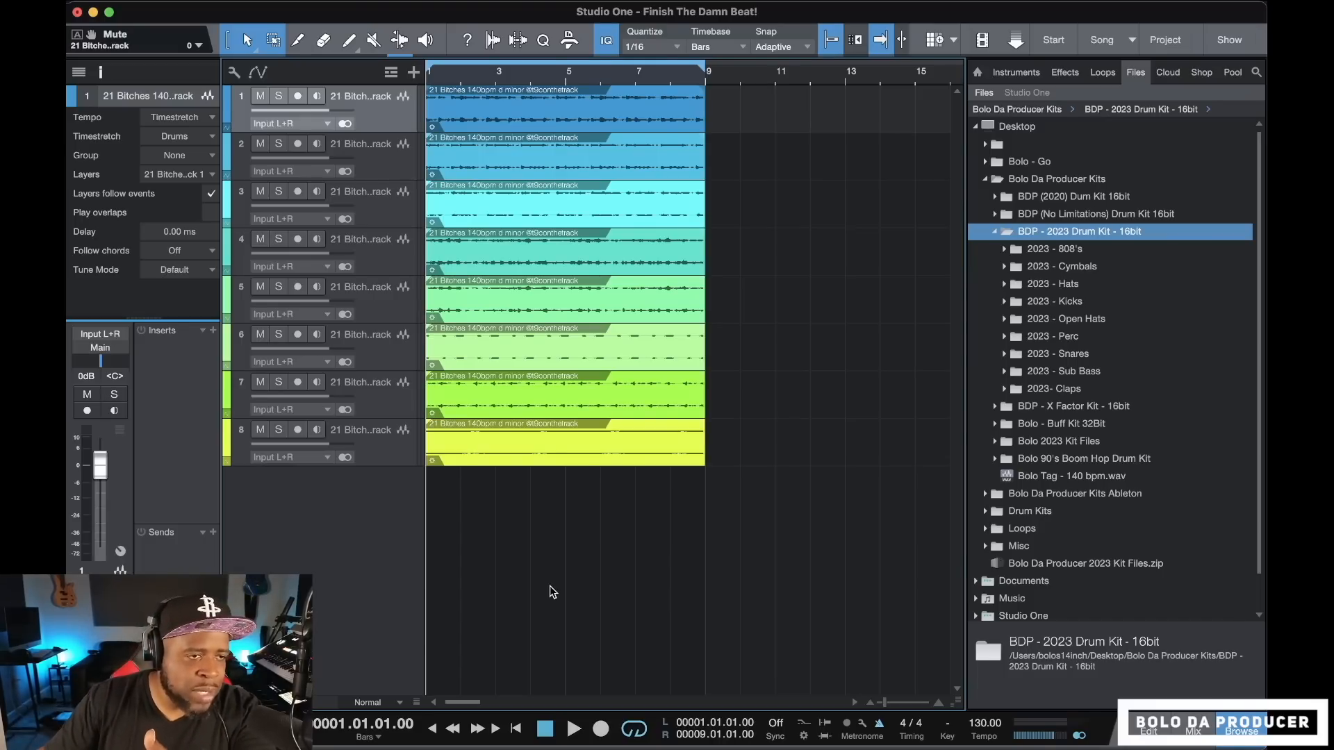
Play back the arranged stems, stop, and delete the track 6 loop events between bars 25 and 41
click(574, 728)
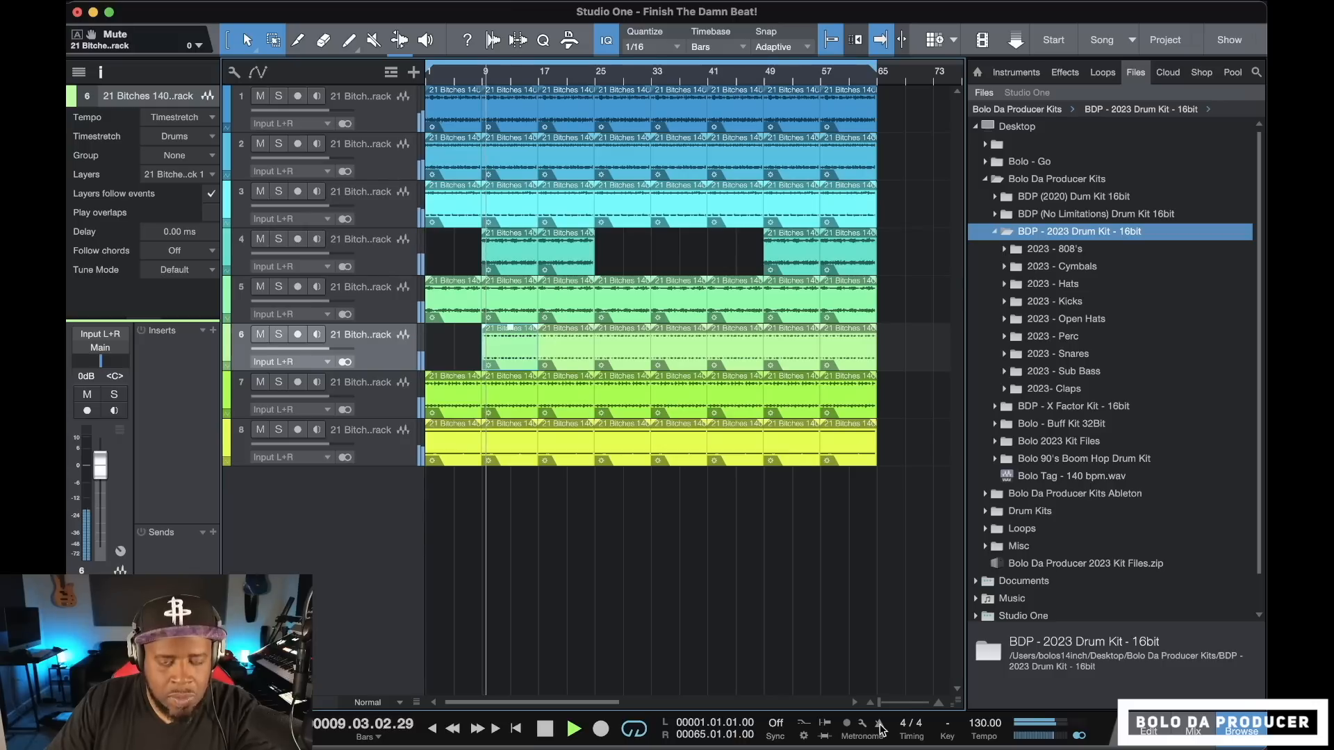
key(space)
click(630, 363)
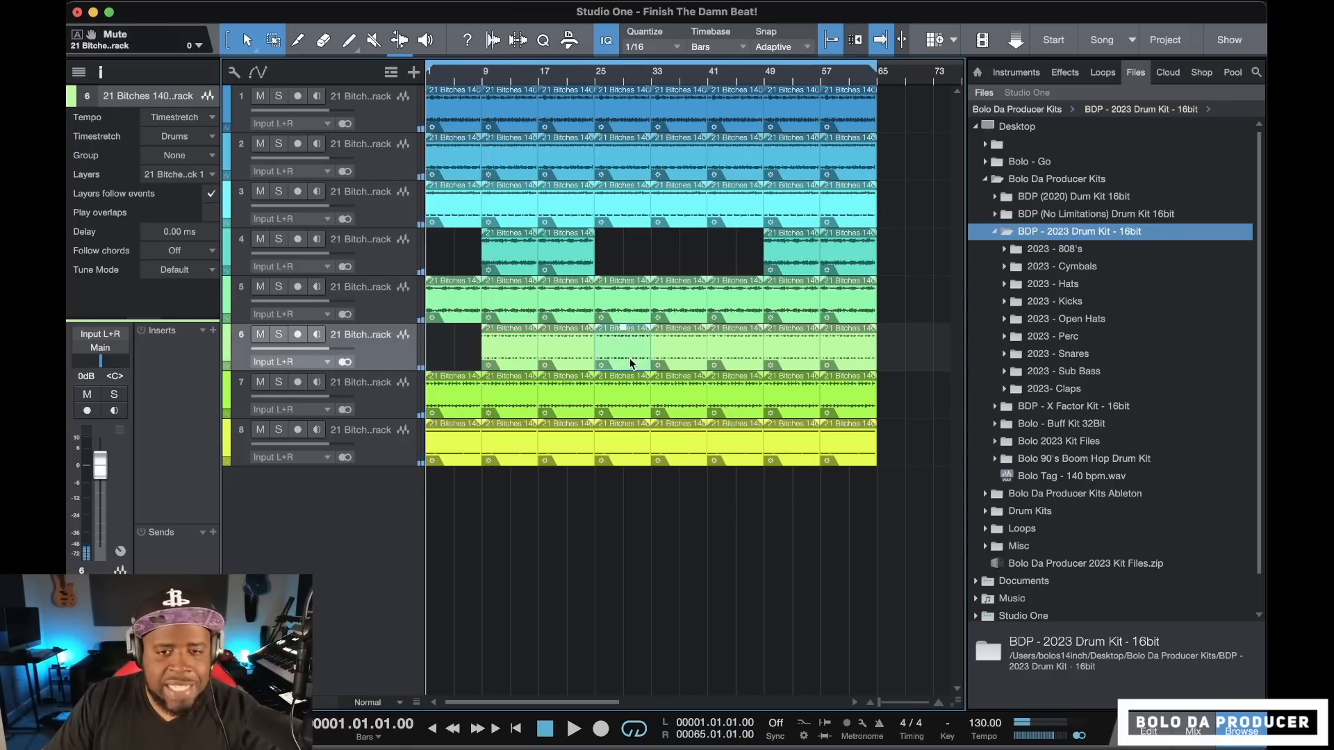
key(Delete)
key(Delete)
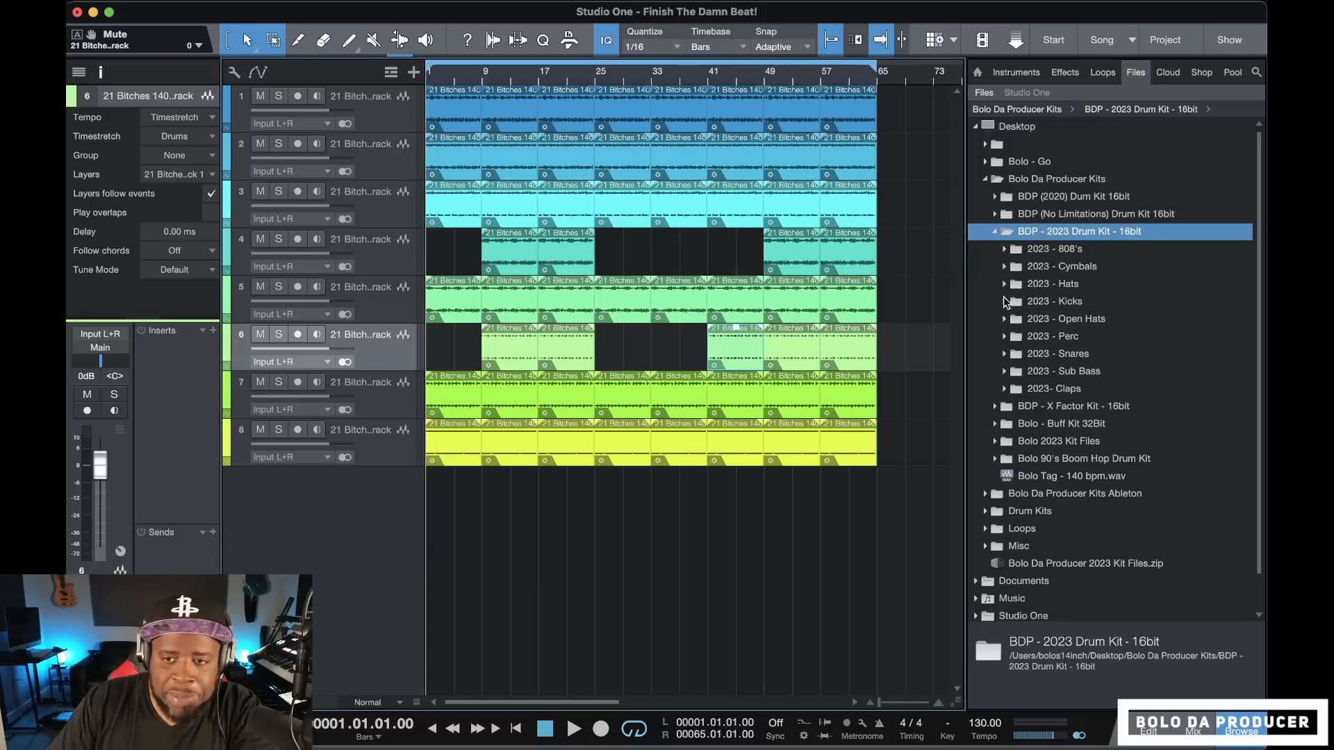
Audition the samples in the 2023- Claps folder and load Clap - 03.wav into SampleOne on a new instrument track
click(1005, 390)
click(1071, 408)
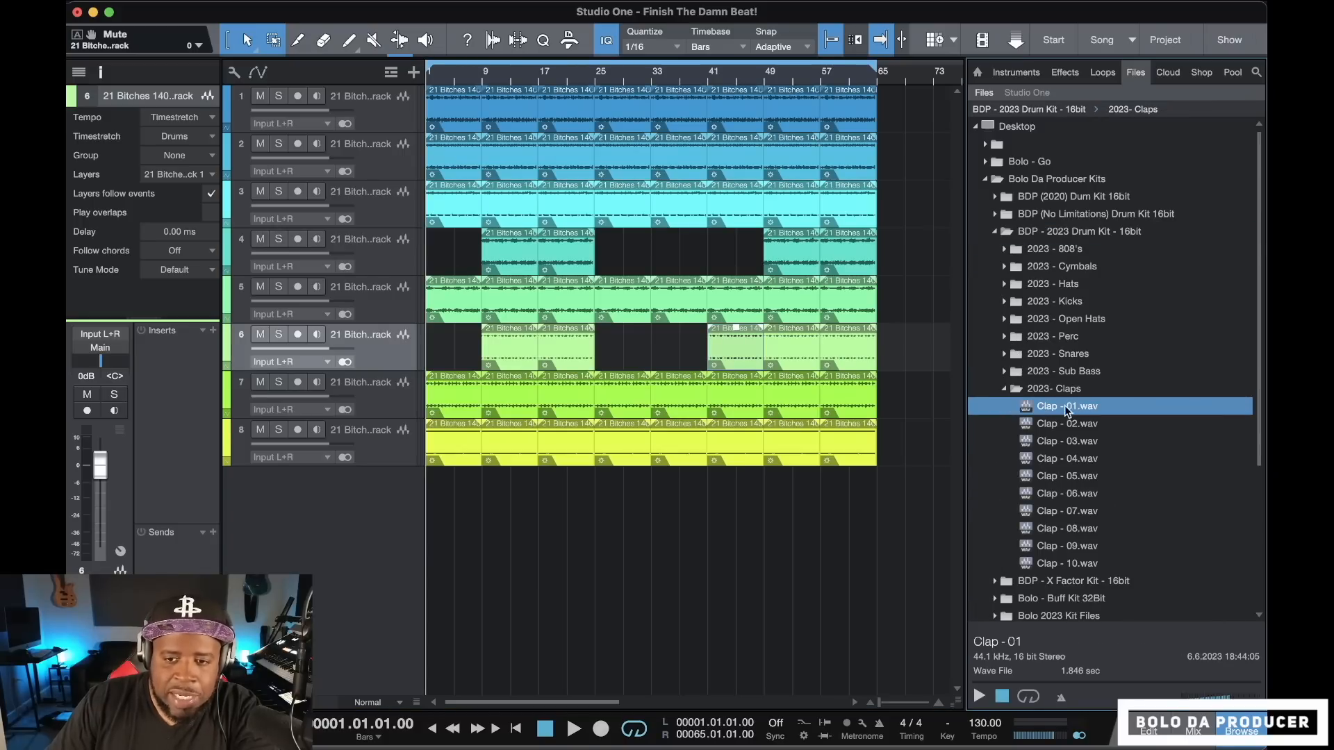
key(Down)
key(Down)
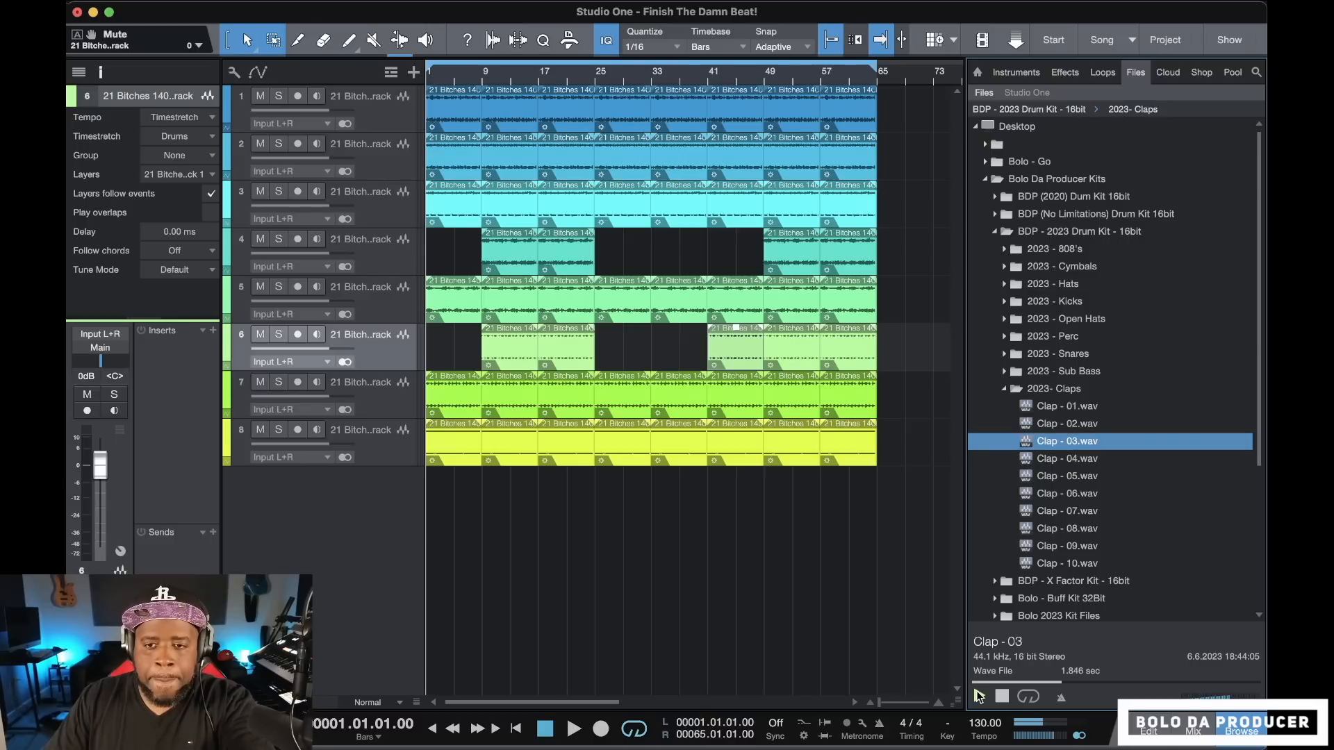
key(Down)
key(Down)
key(Down)
key(Down)
key(Down)
key(Down)
key(Down)
key(Up)
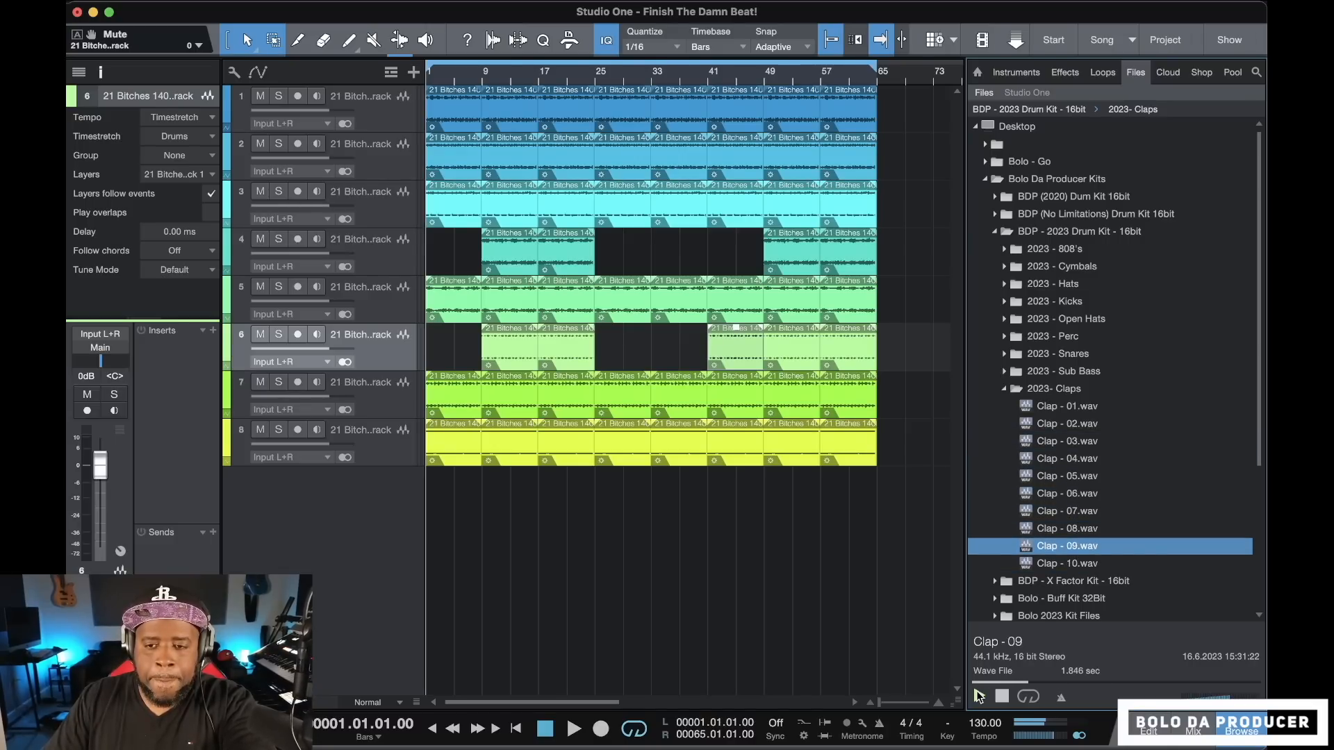
key(Up)
key(Up)
key(Up)
key(Up)
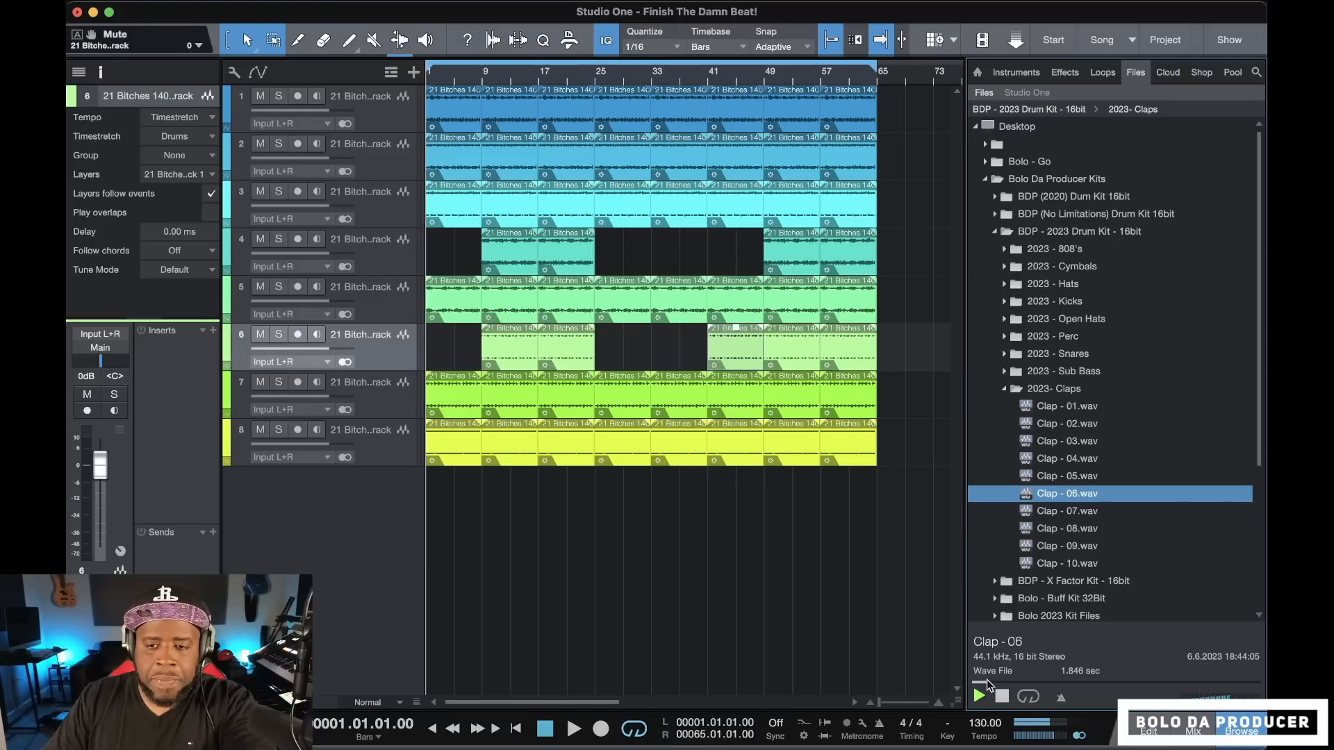
key(Up)
key(Up)
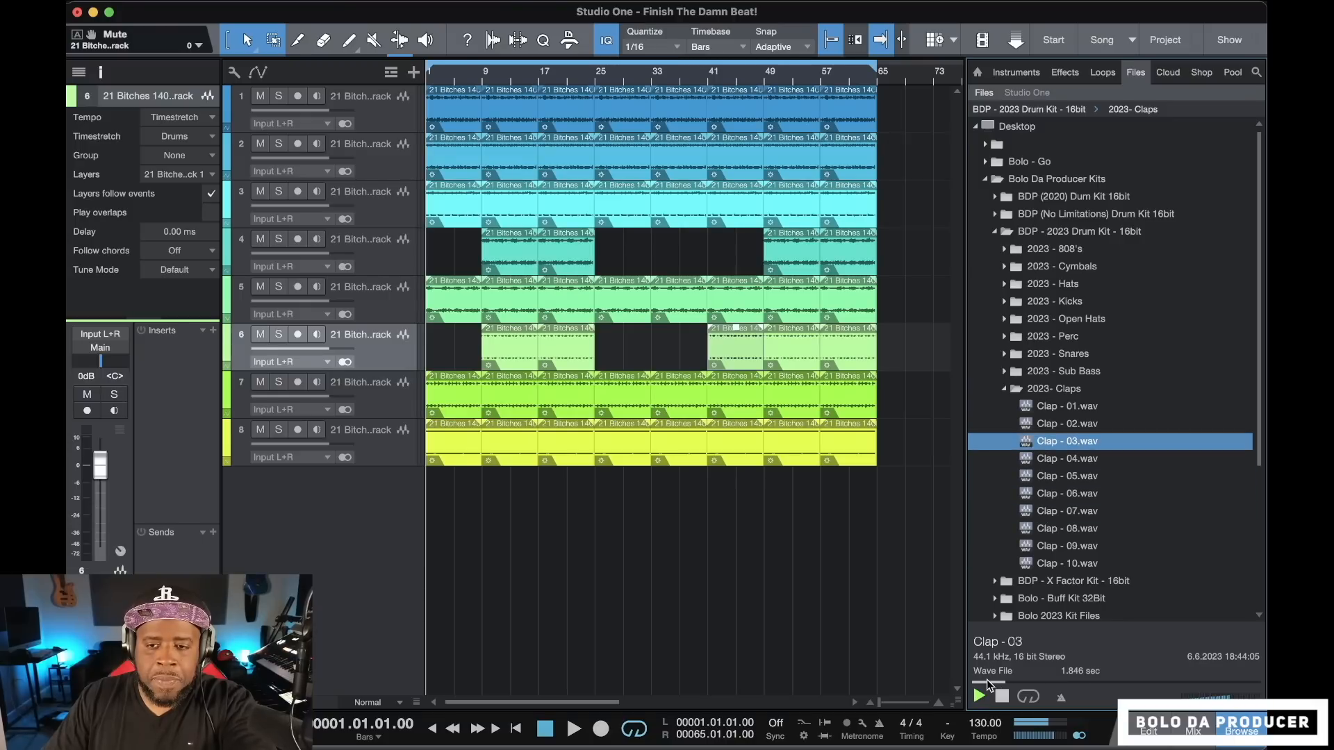
drag(1052, 430, 398, 451)
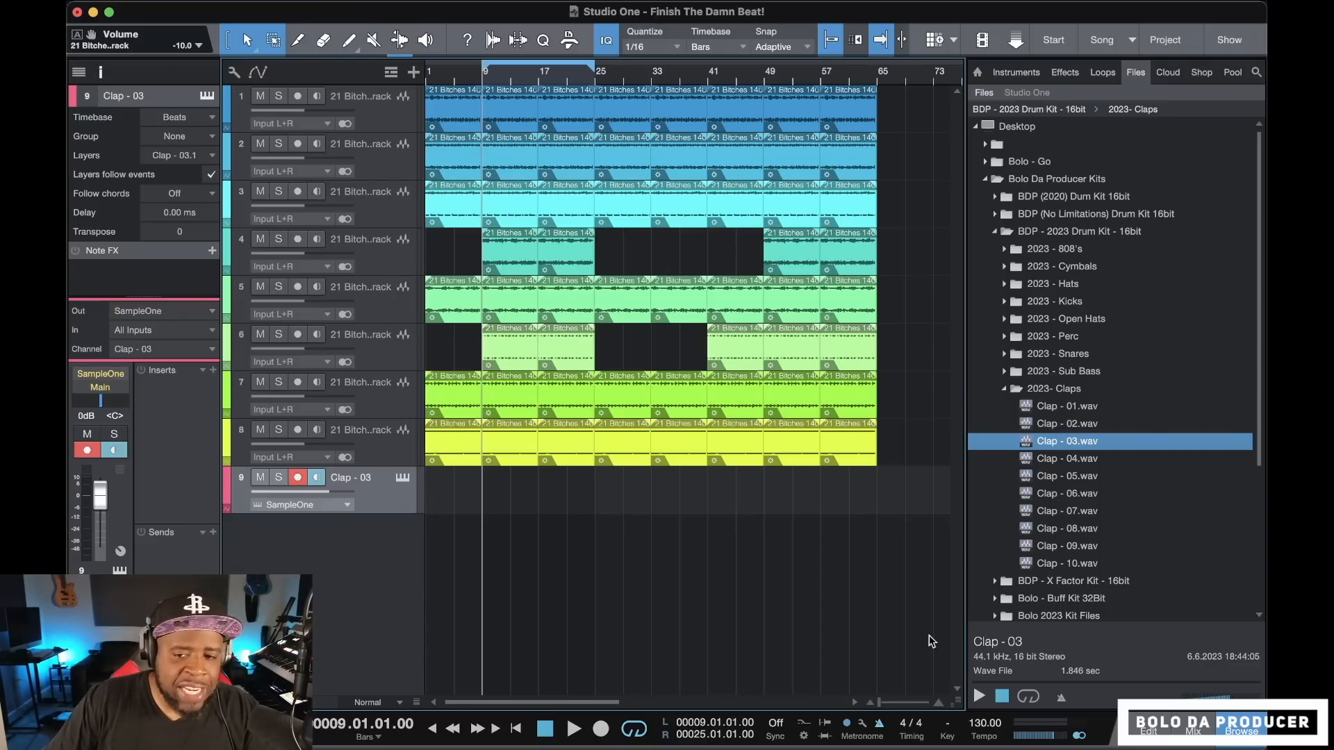
Set the song tempo to 135 and record a Clap - 03 pattern from bar 9 to bar 17
drag(981, 723, 980, 716)
click(546, 728)
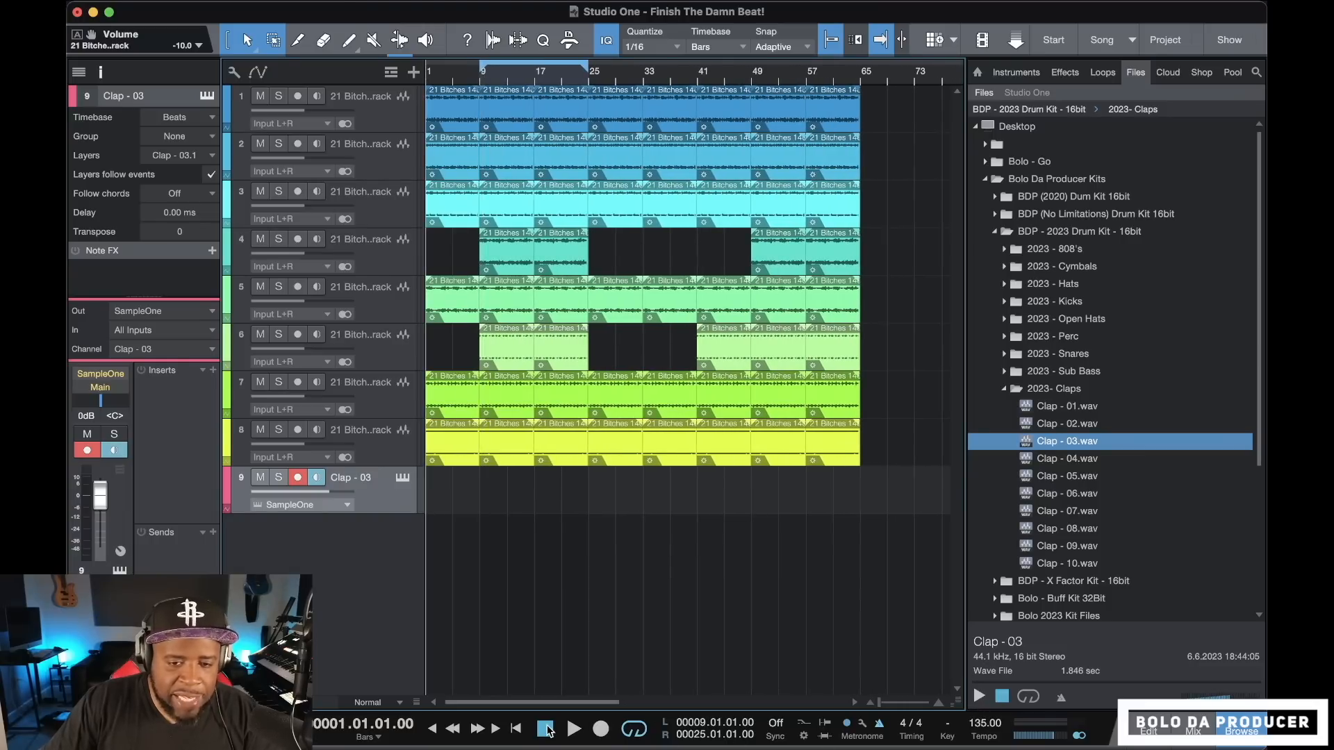
click(601, 728)
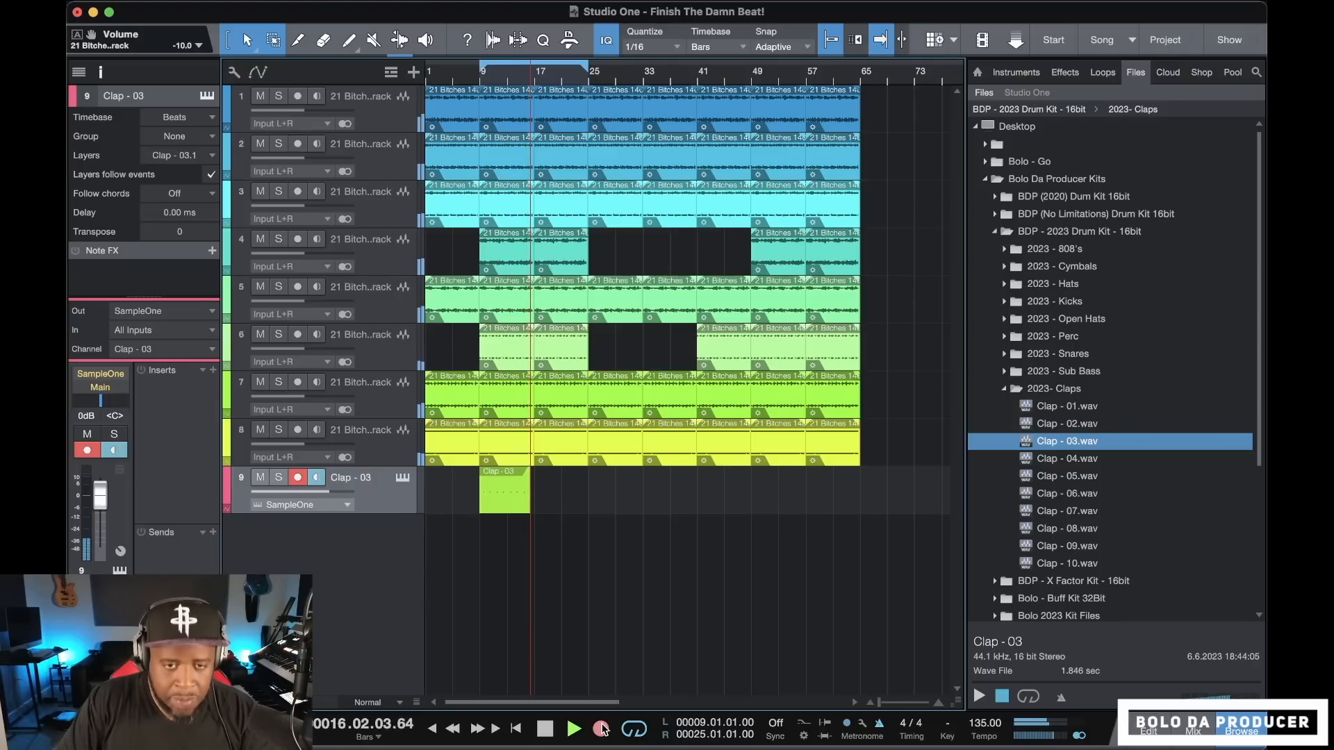
key(space)
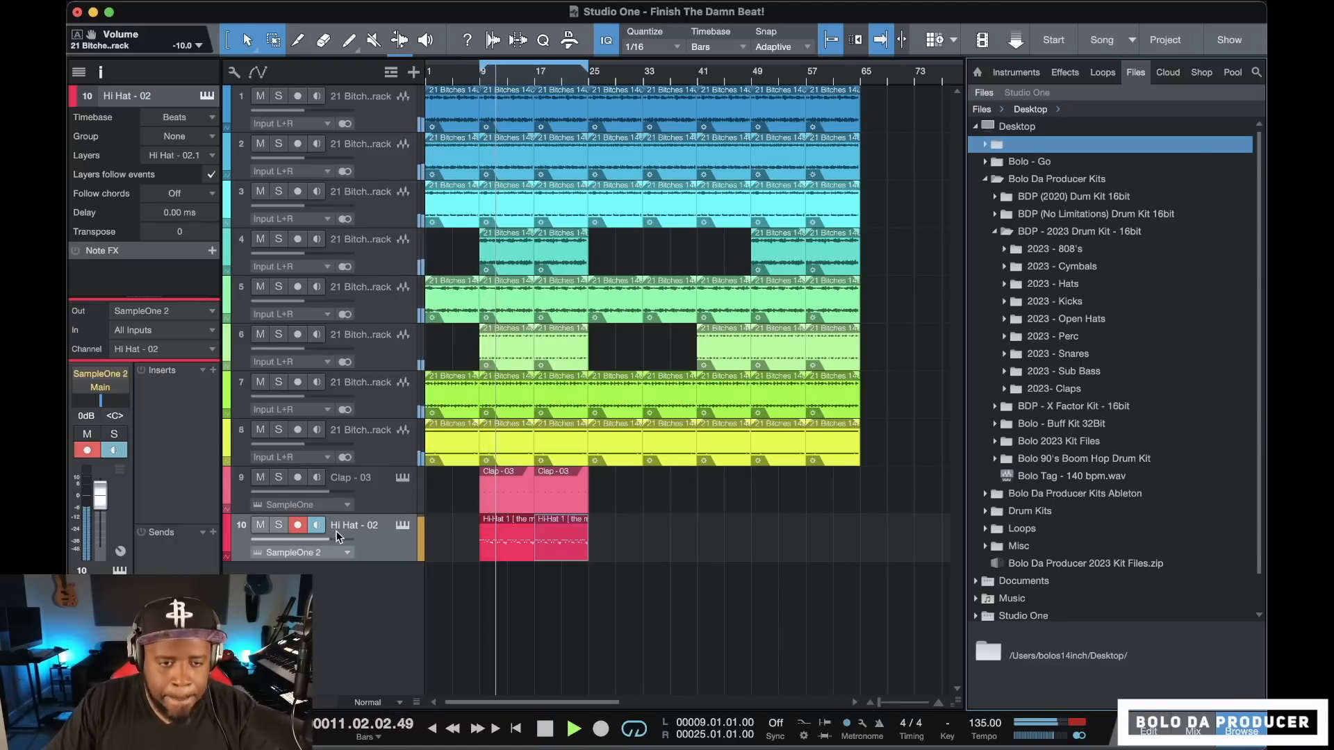
Lower the Hi Hat - 02 track's volume to -1.9 dB and load Open Hat - 07.wav into SampleOne on a new instrument track
drag(328, 539, 322, 541)
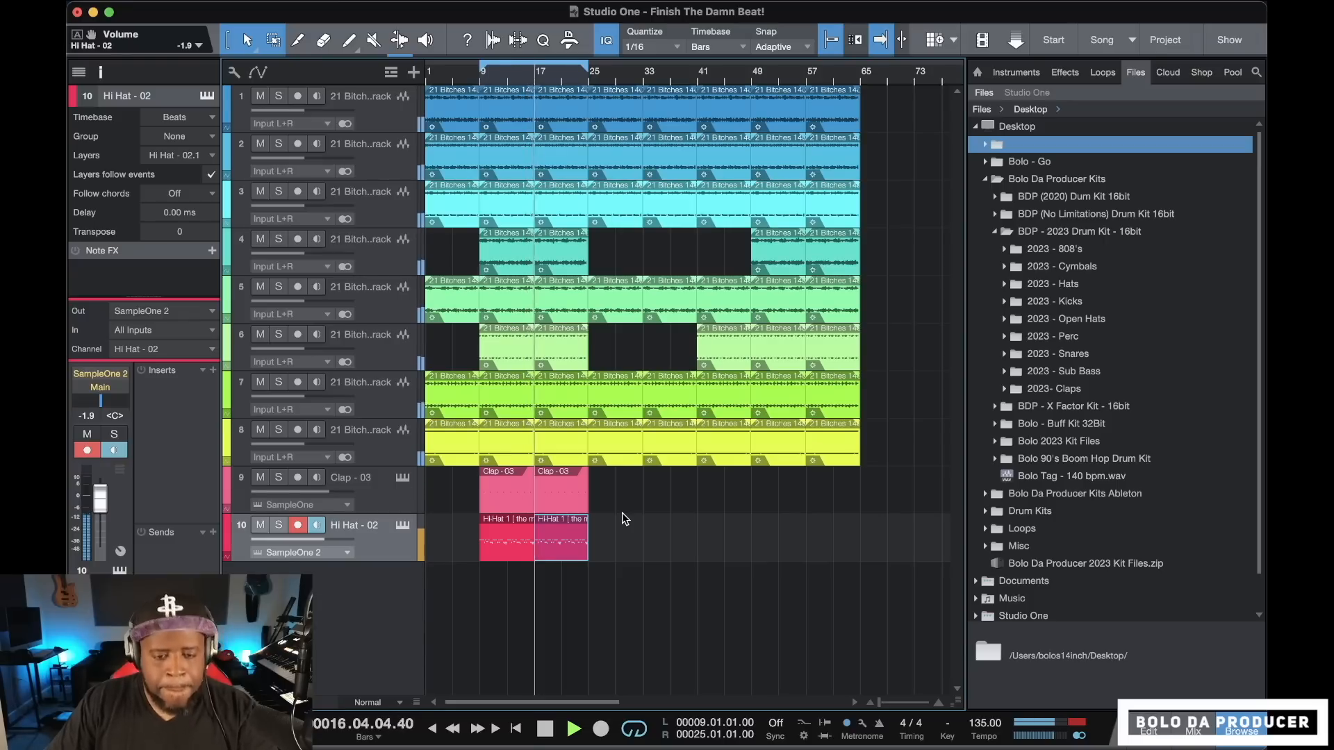
key(space)
click(995, 232)
click(996, 232)
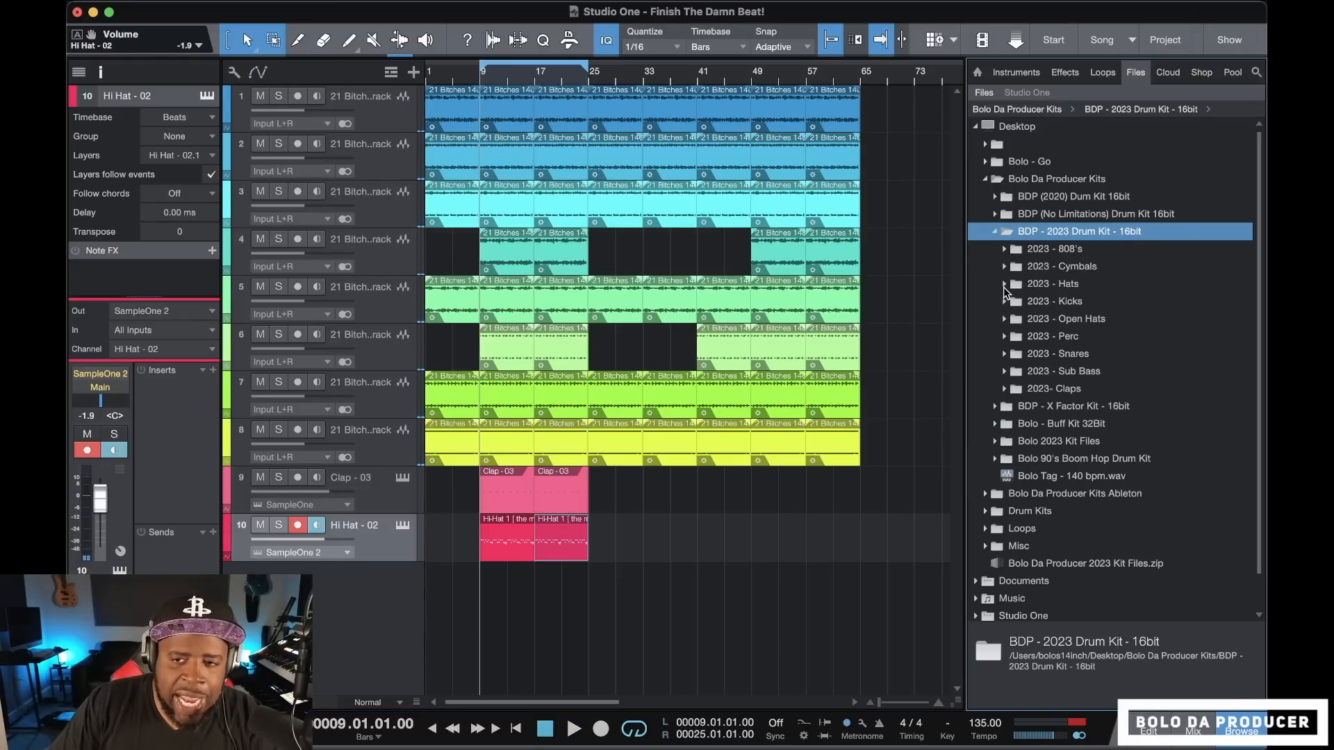
click(1009, 321)
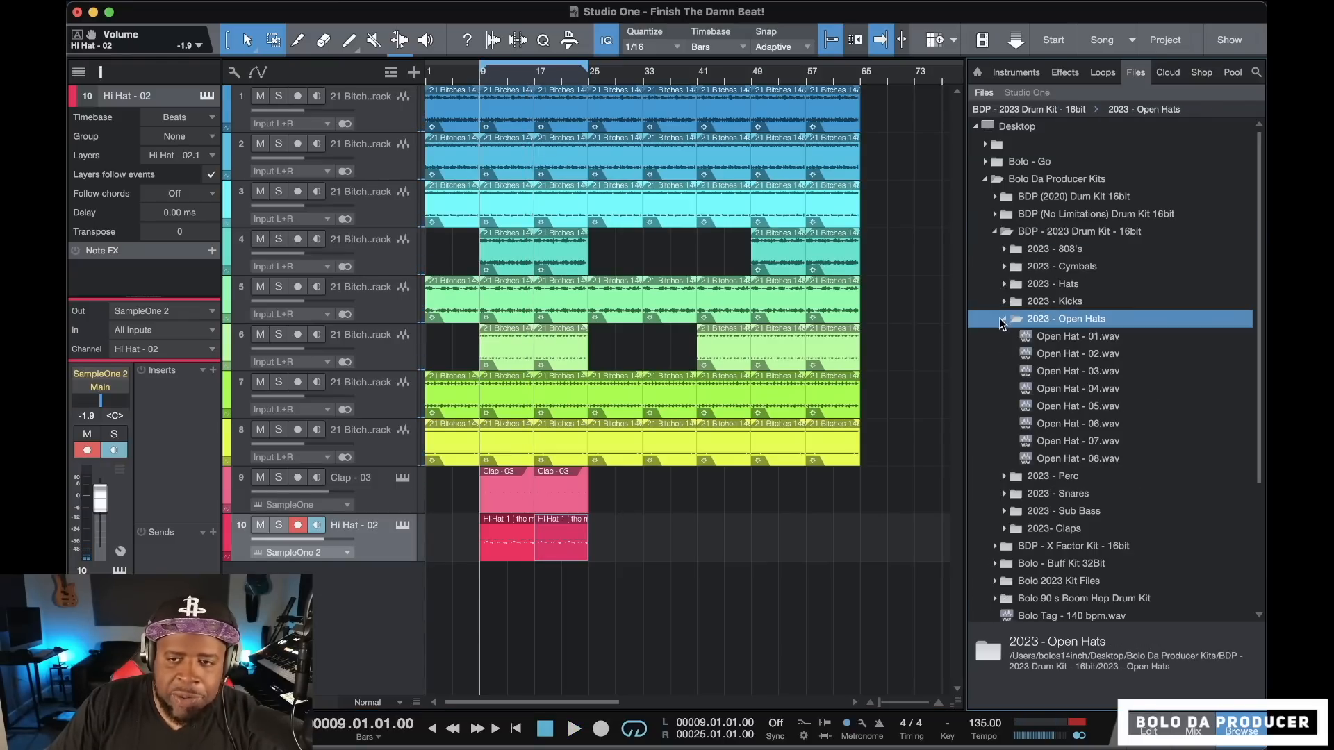
drag(1078, 441, 334, 590)
Record an Open Hat - 07 pattern from bar 9 to bar 17 and duplicate it to fill bars 17 to 25
click(601, 728)
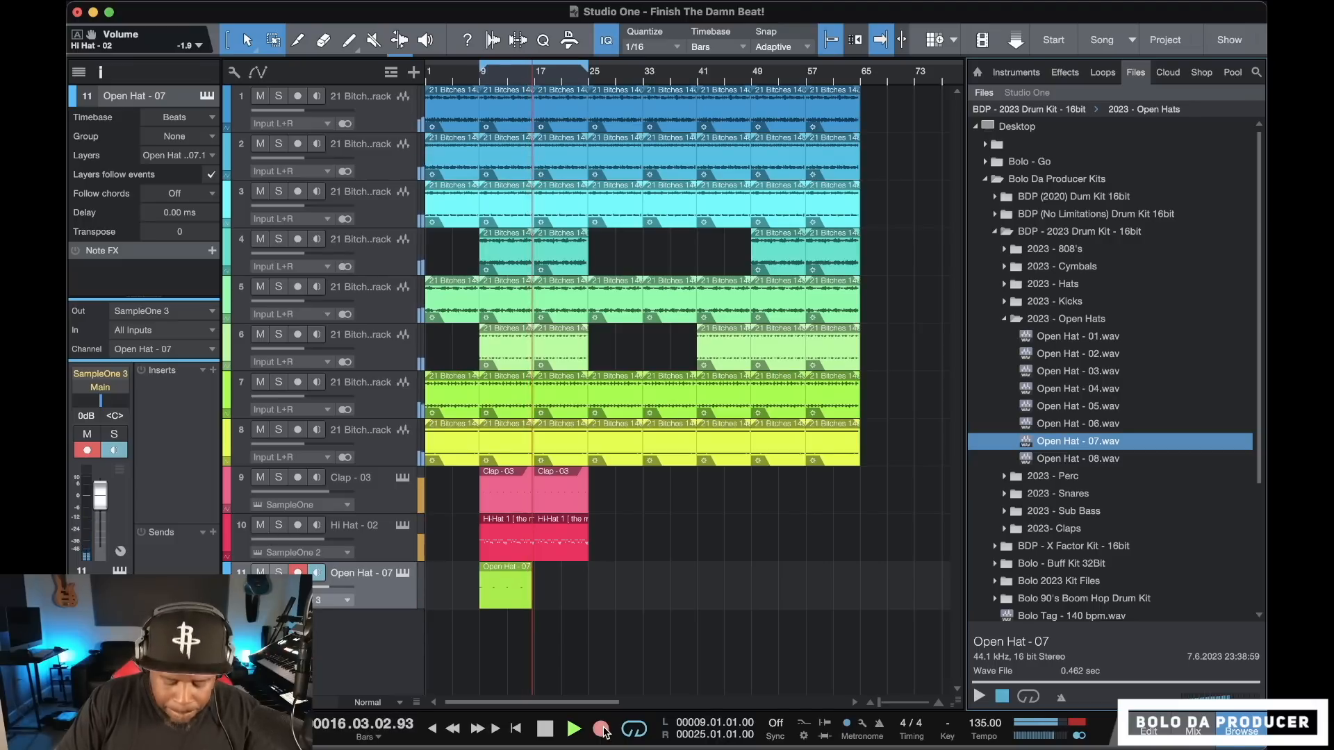
key(space)
click(506, 590)
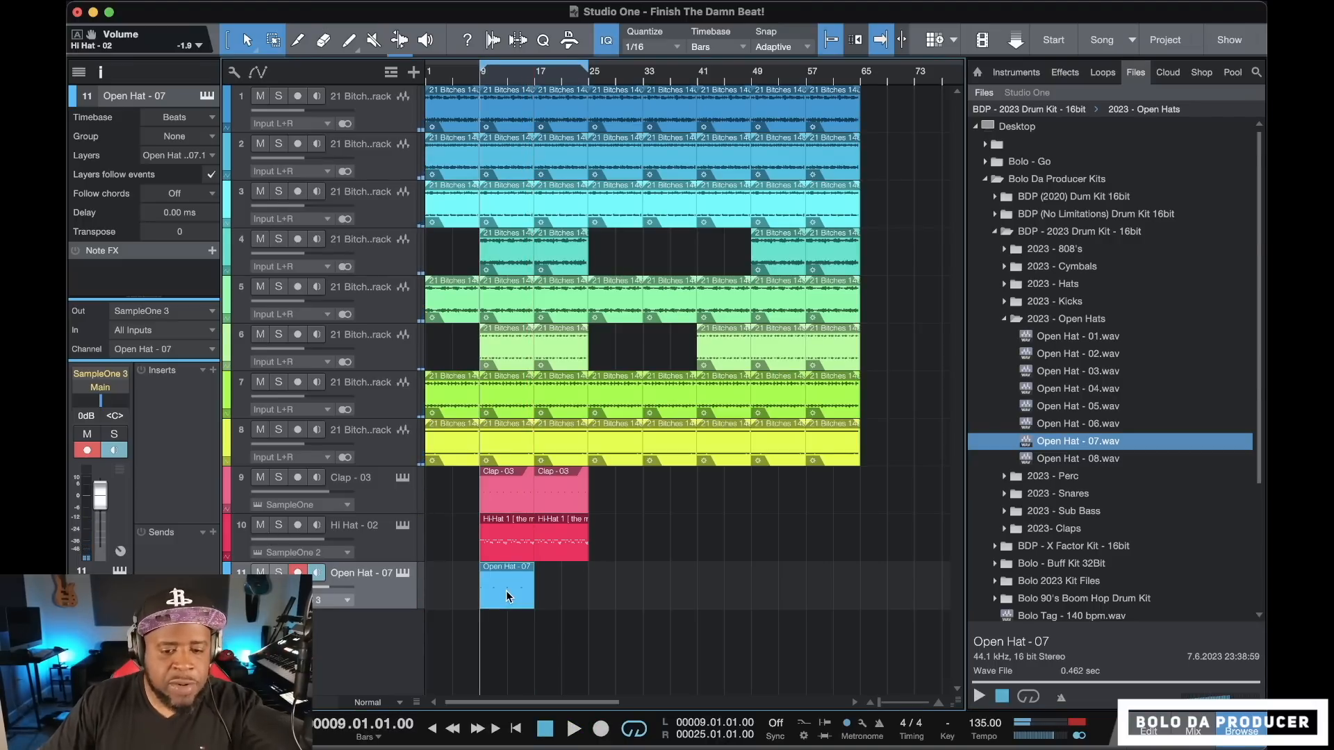
key(d)
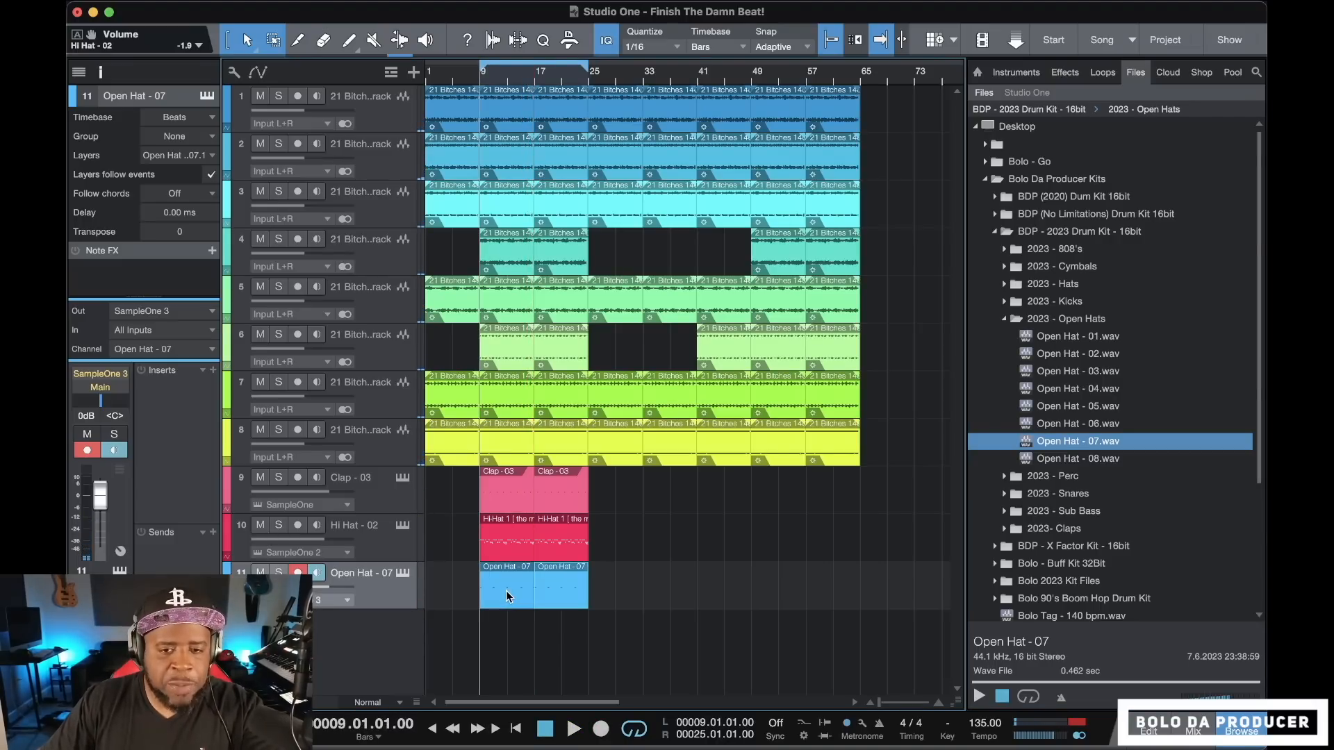
Audition samples 01 to 03 in the Open Hats folder and record an Open Hat - 03 pattern from bar 9 to bar 17 on its own track
click(1030, 337)
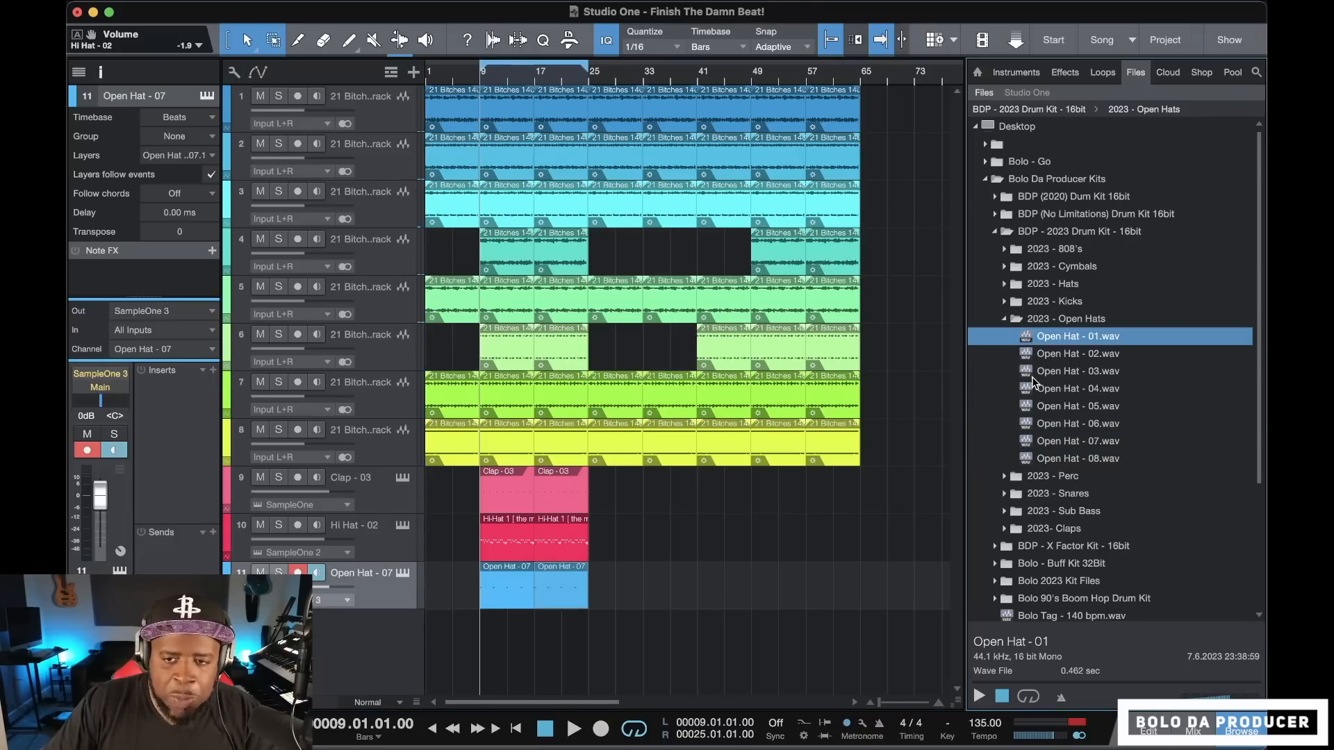
key(Down)
key(Down)
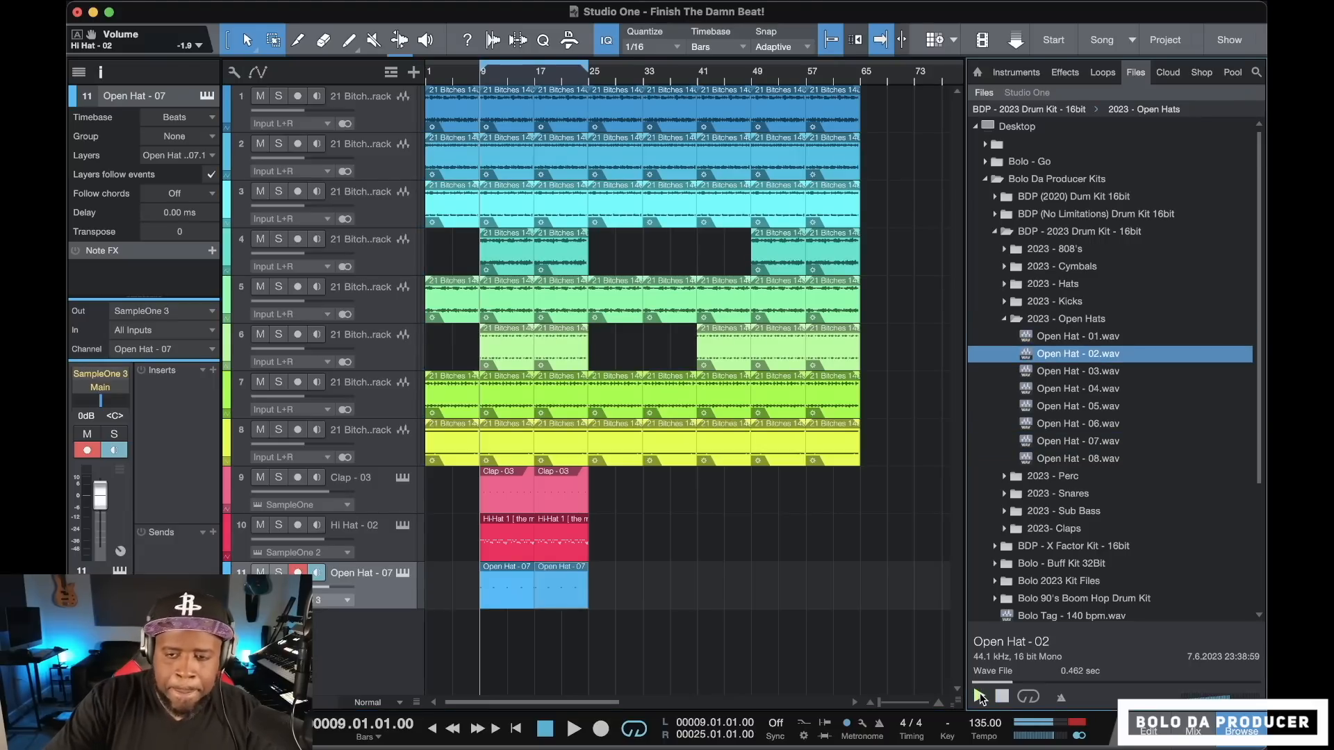
click(980, 693)
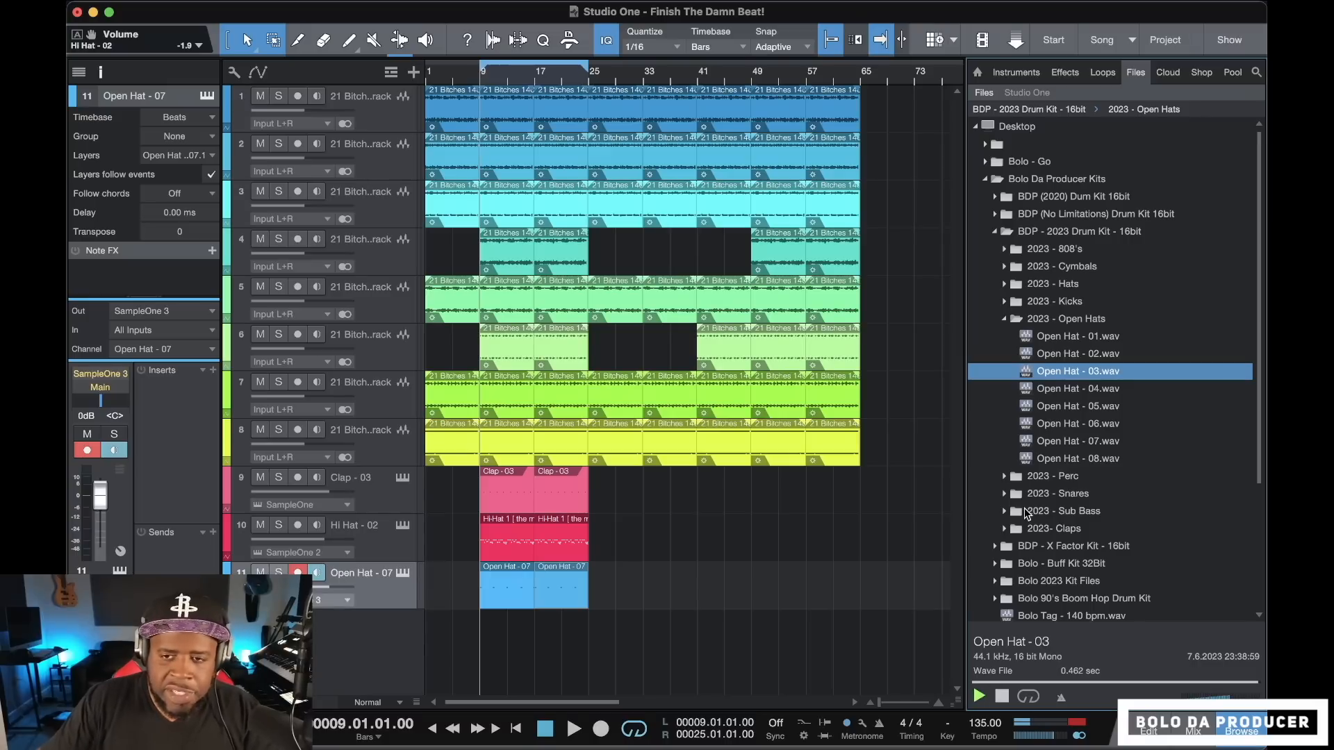
click(600, 728)
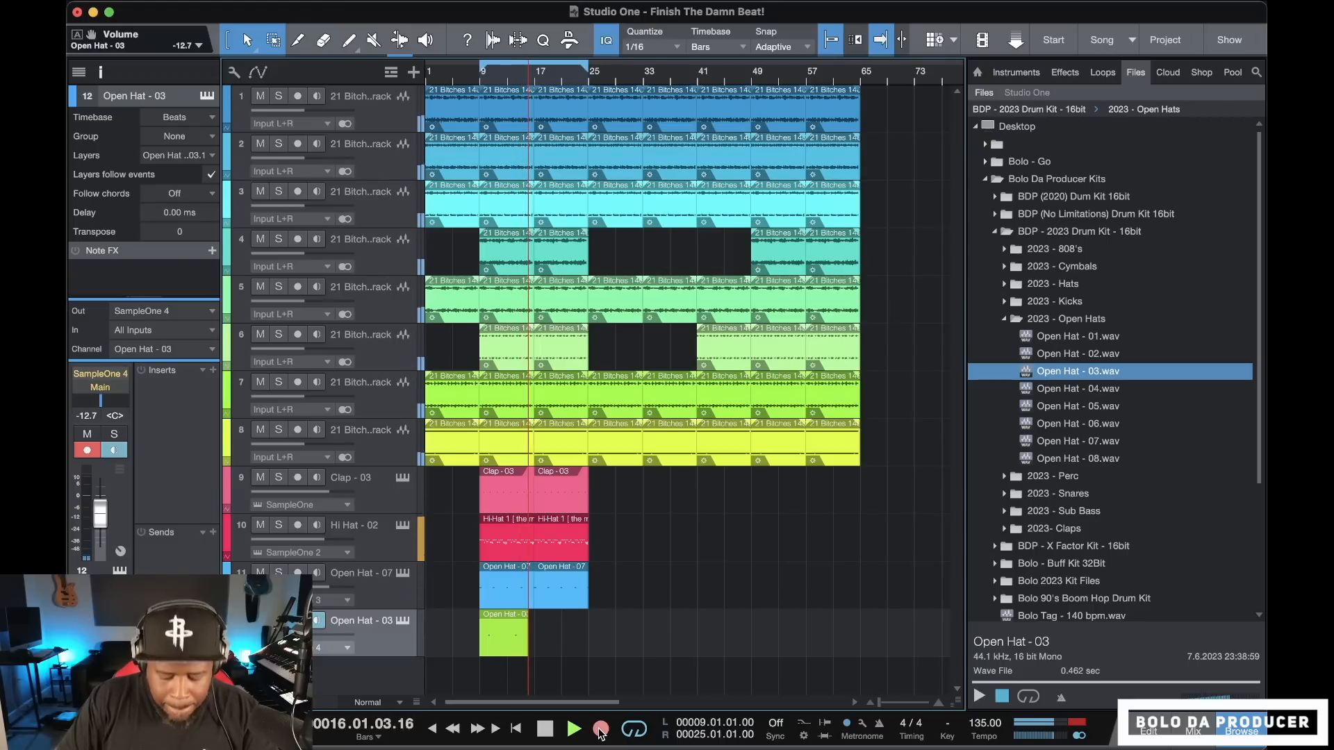
key(space)
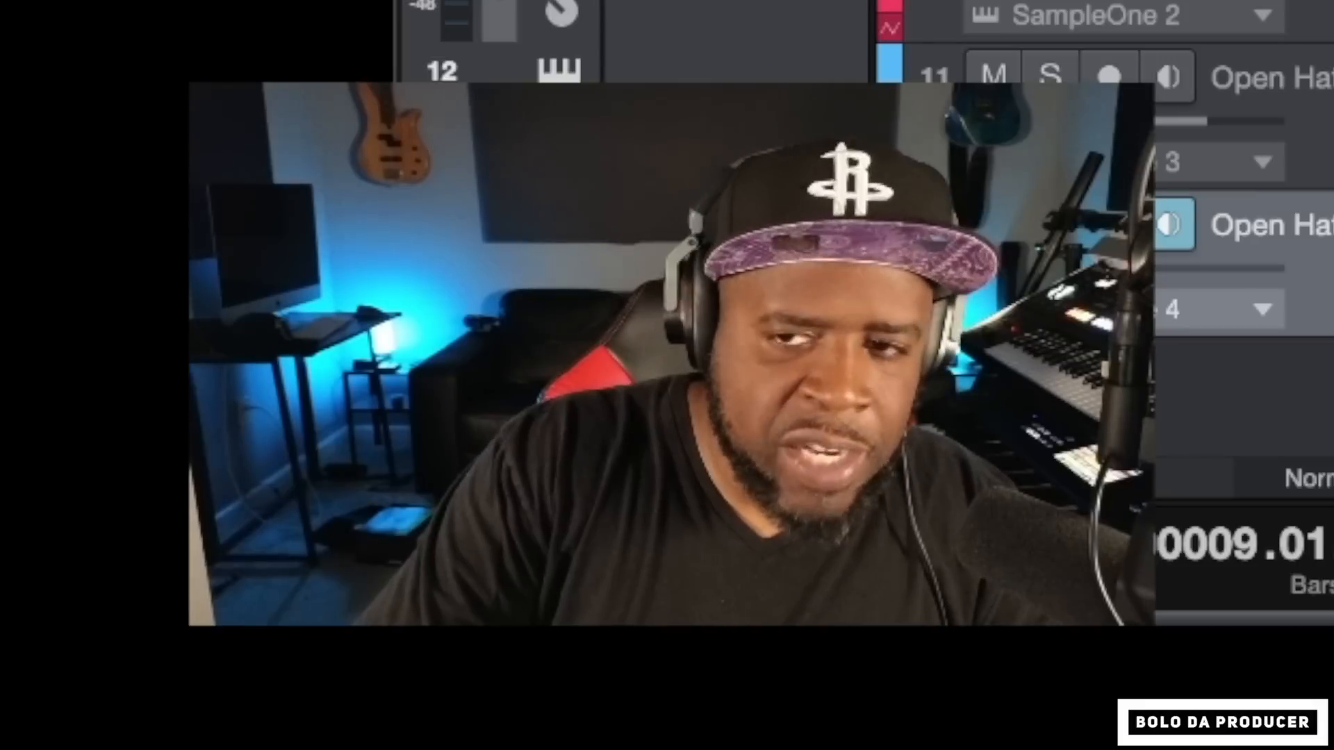
Audition the samples in the 2023 - 808's folder against the playing beat and load 808 - 03.wav into SampleOne on a new track
key(Down)
key(Down)
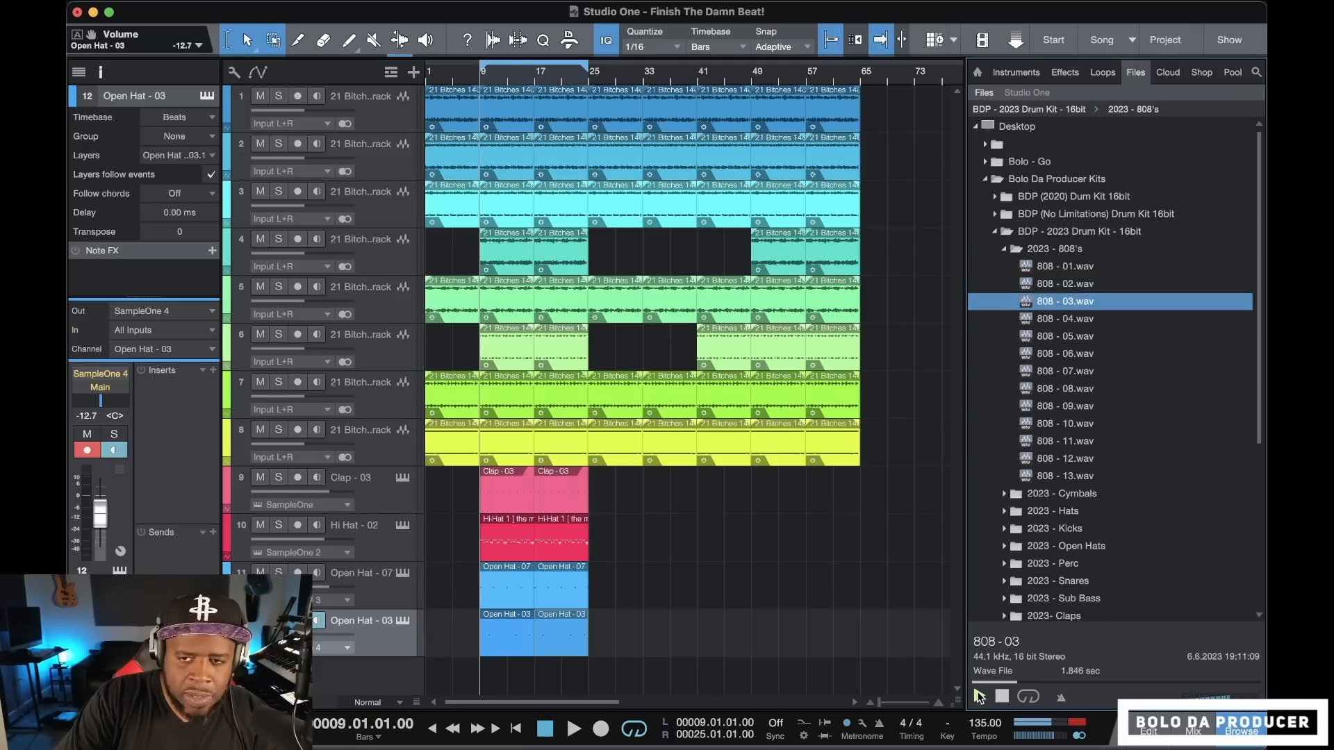
key(Down)
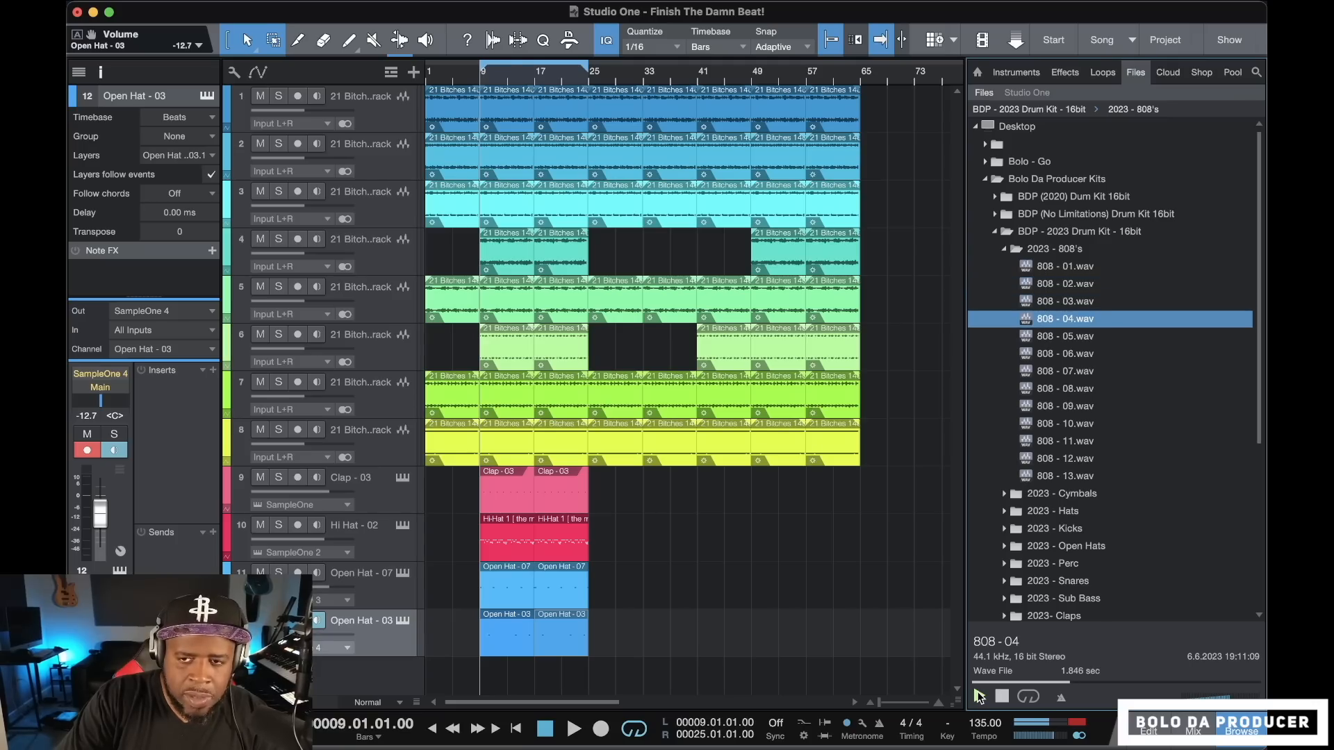
key(Up)
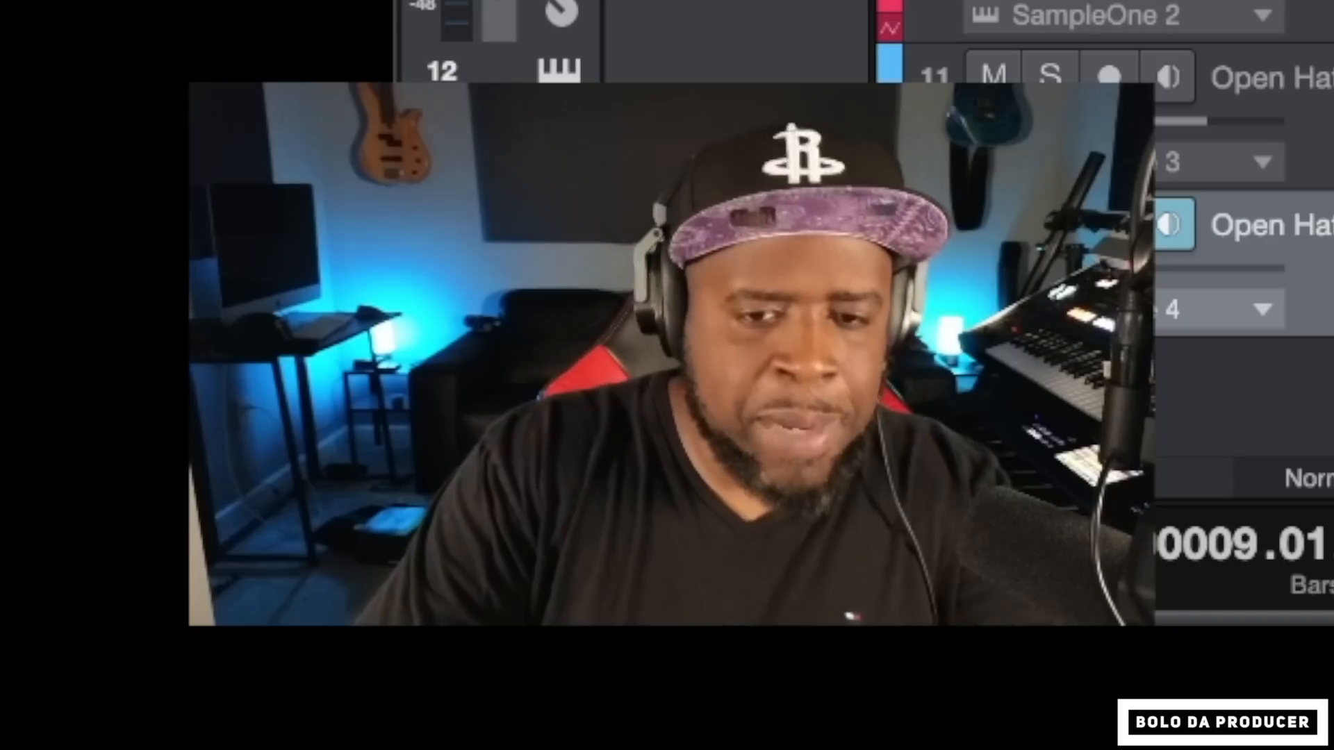
click(979, 695)
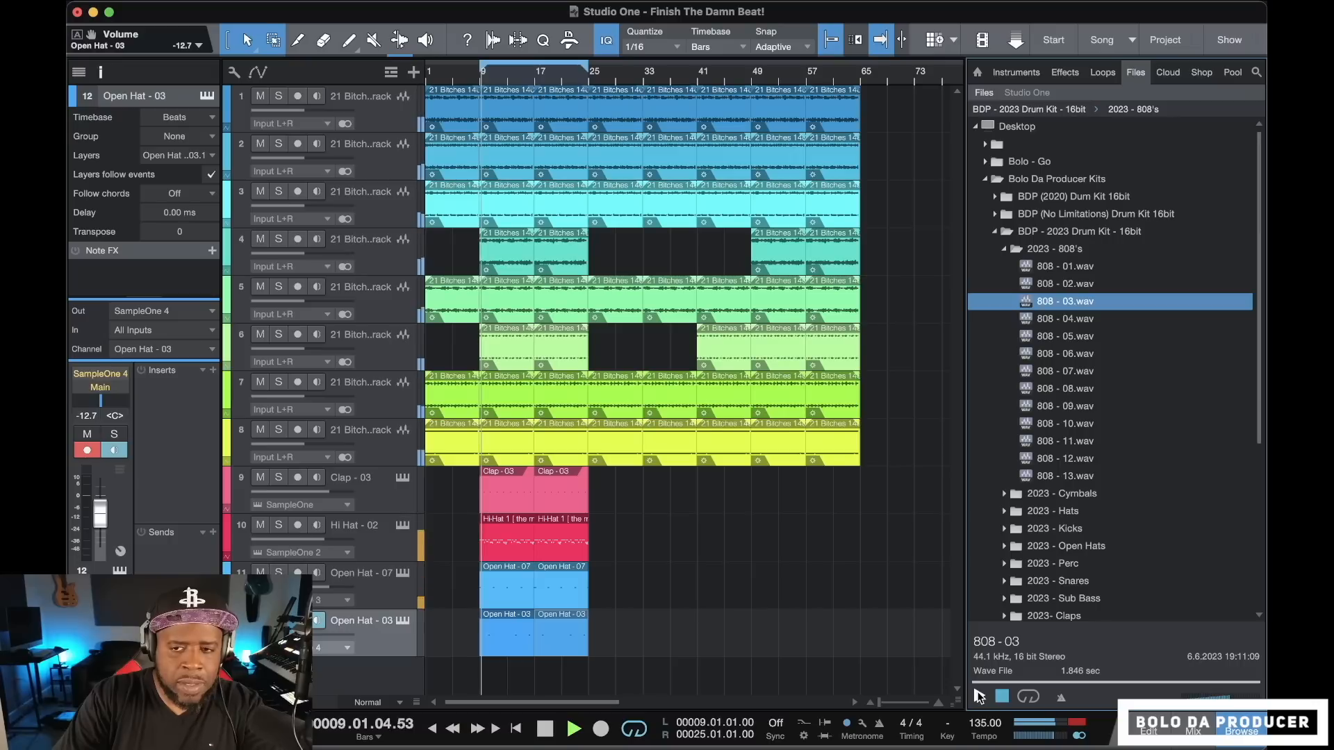
key(Up)
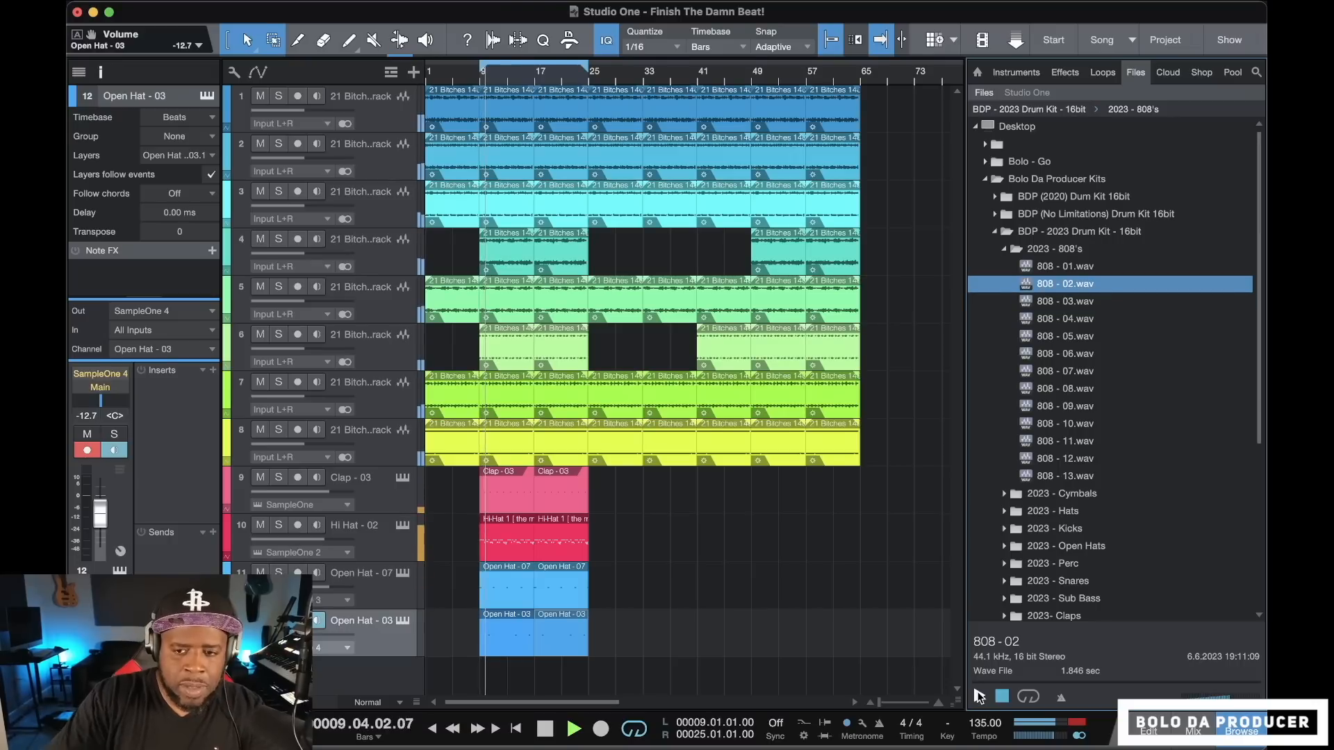
key(Down)
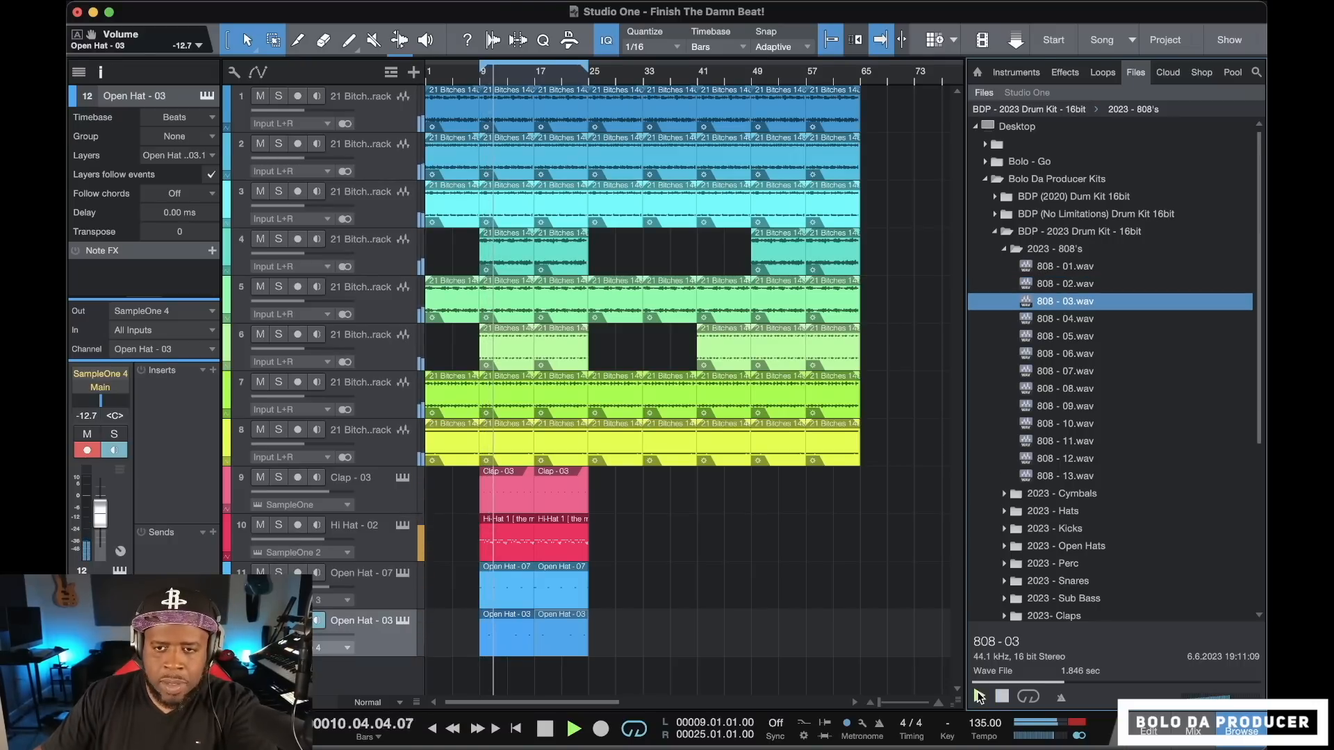
key(Down)
key(Down)
key(Down)
key(Down)
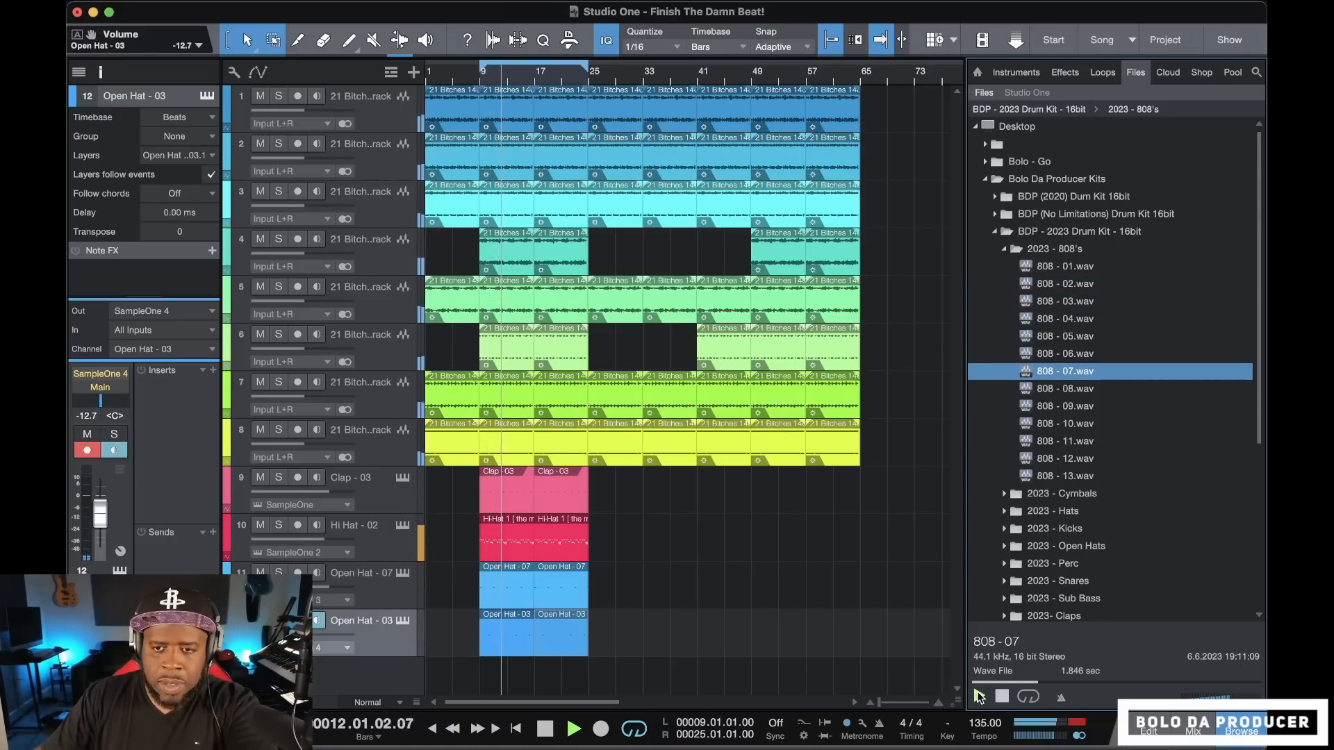
key(Down)
key(Down)
key(Up)
key(Up)
key(Up)
key(Up)
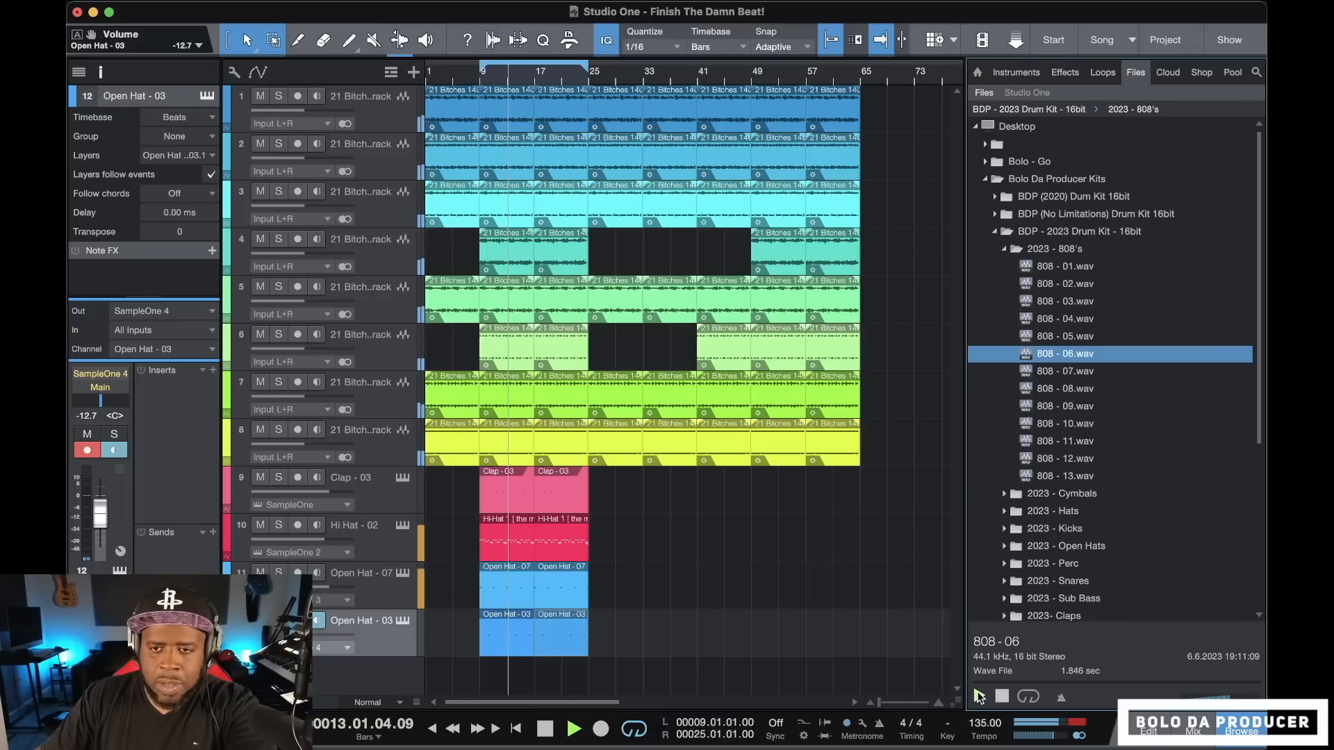
key(Up)
key(Up)
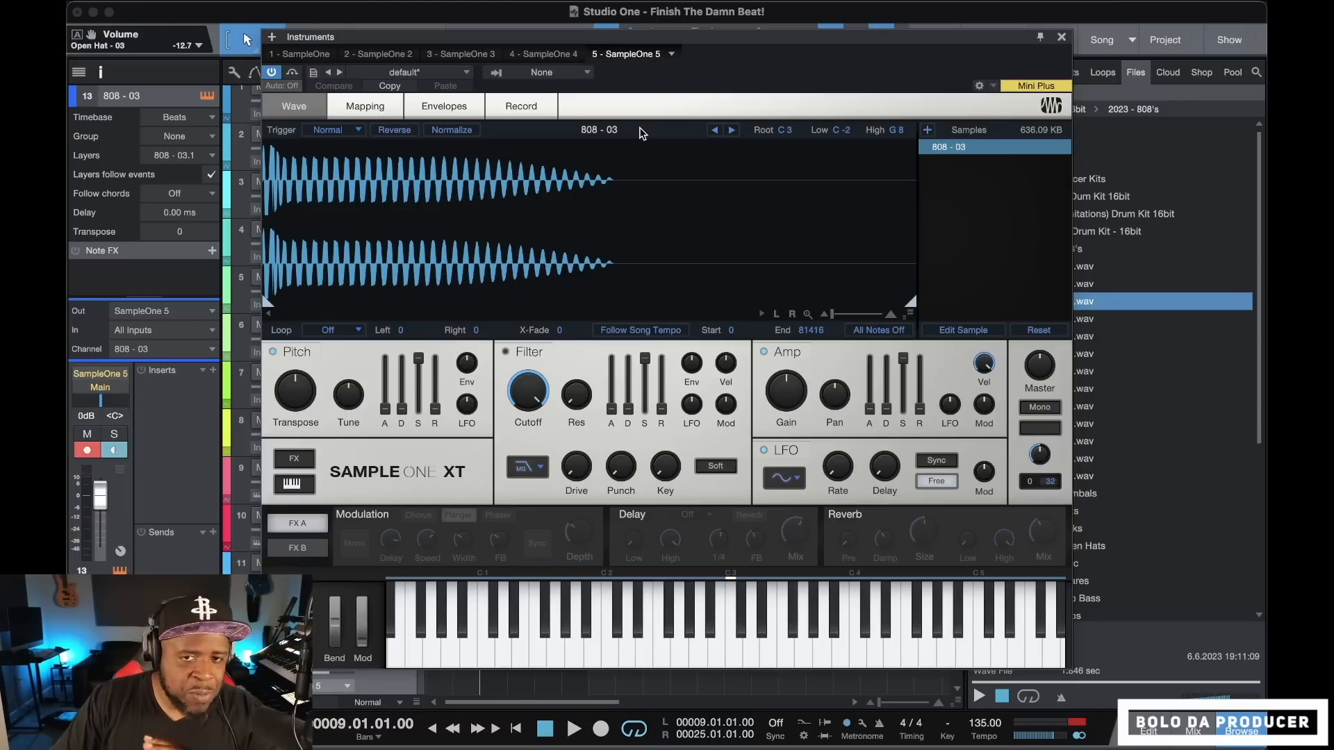
Step through the neighbouring 808 samples within SampleOne and return to 808 - 03
click(731, 130)
click(731, 130)
click(732, 130)
click(731, 130)
click(713, 132)
click(713, 132)
click(713, 132)
click(714, 132)
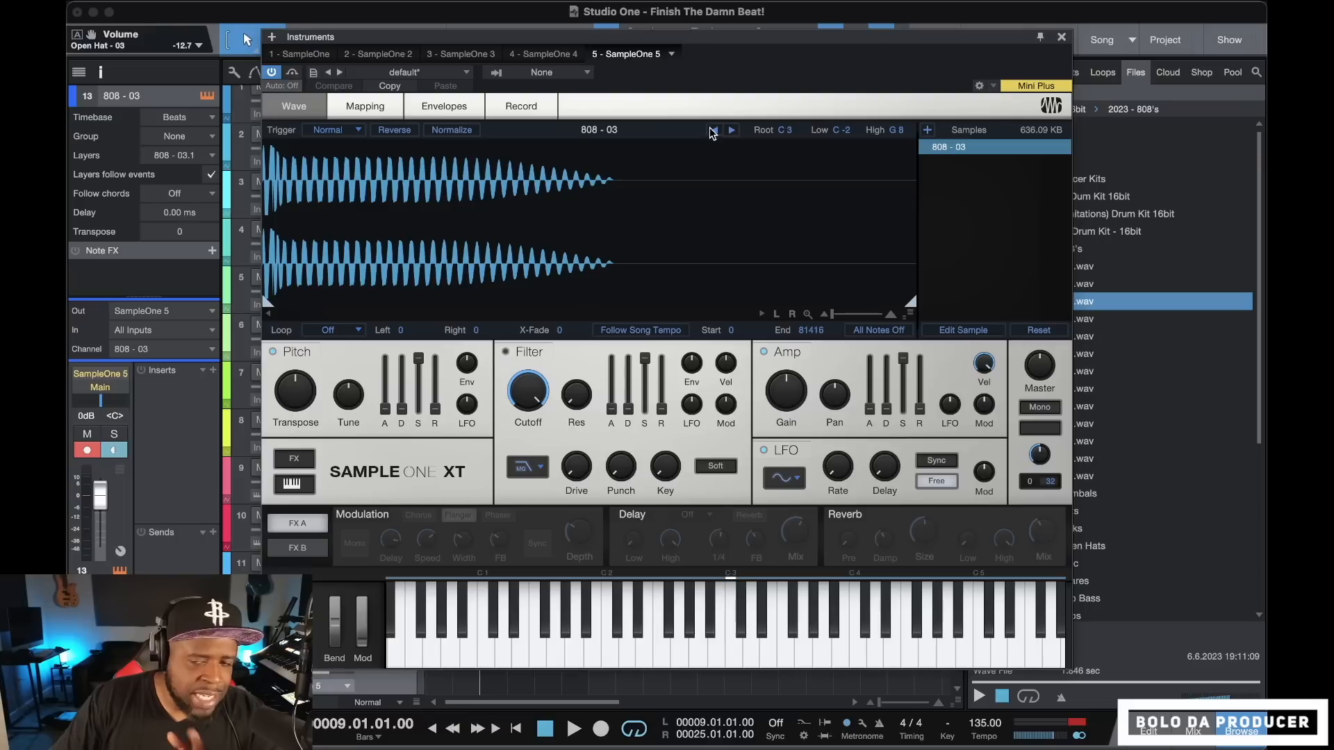
Switch the 808's SampleOne to mono and record an 808 - 03 bass pattern starting at bar 9
click(1040, 410)
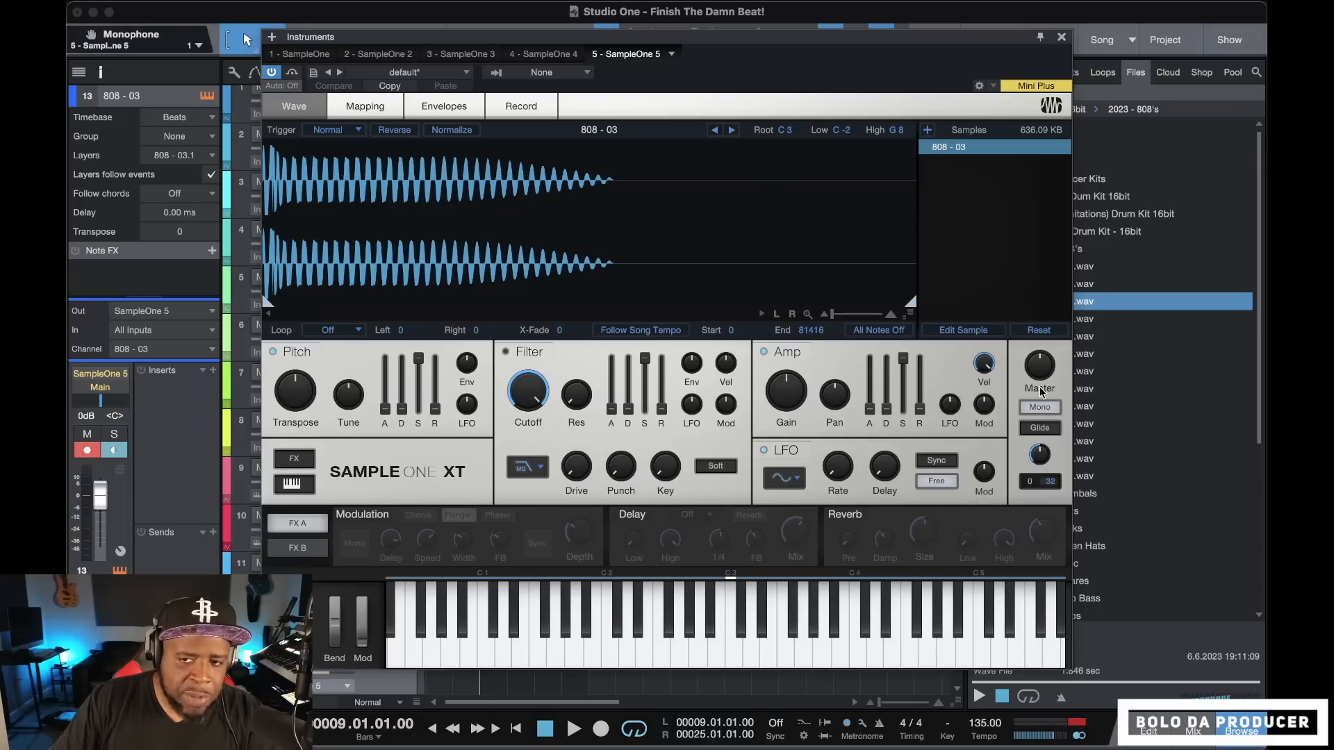
click(1062, 38)
click(600, 729)
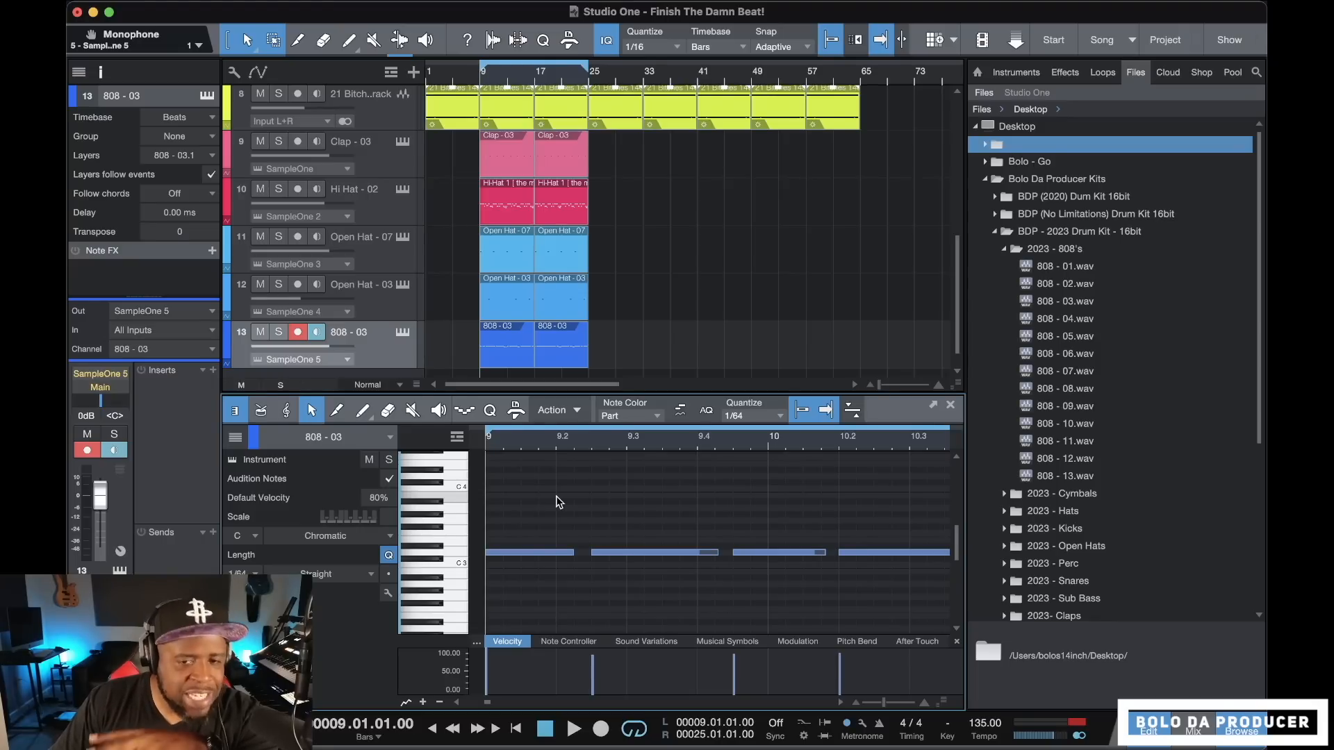
Select all notes in the 808 - 03 part and apply the Legato length option with an overlap of 0.00.00
key(super+a)
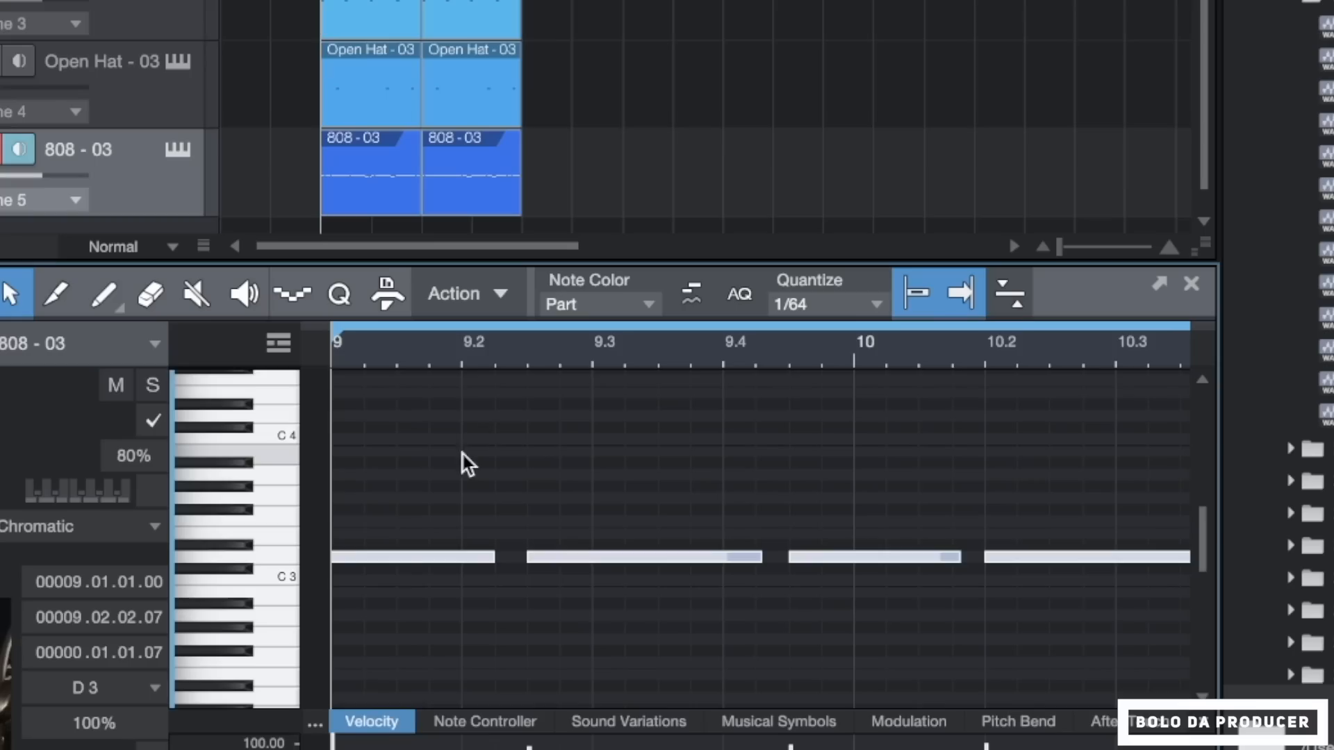
right_click(427, 555)
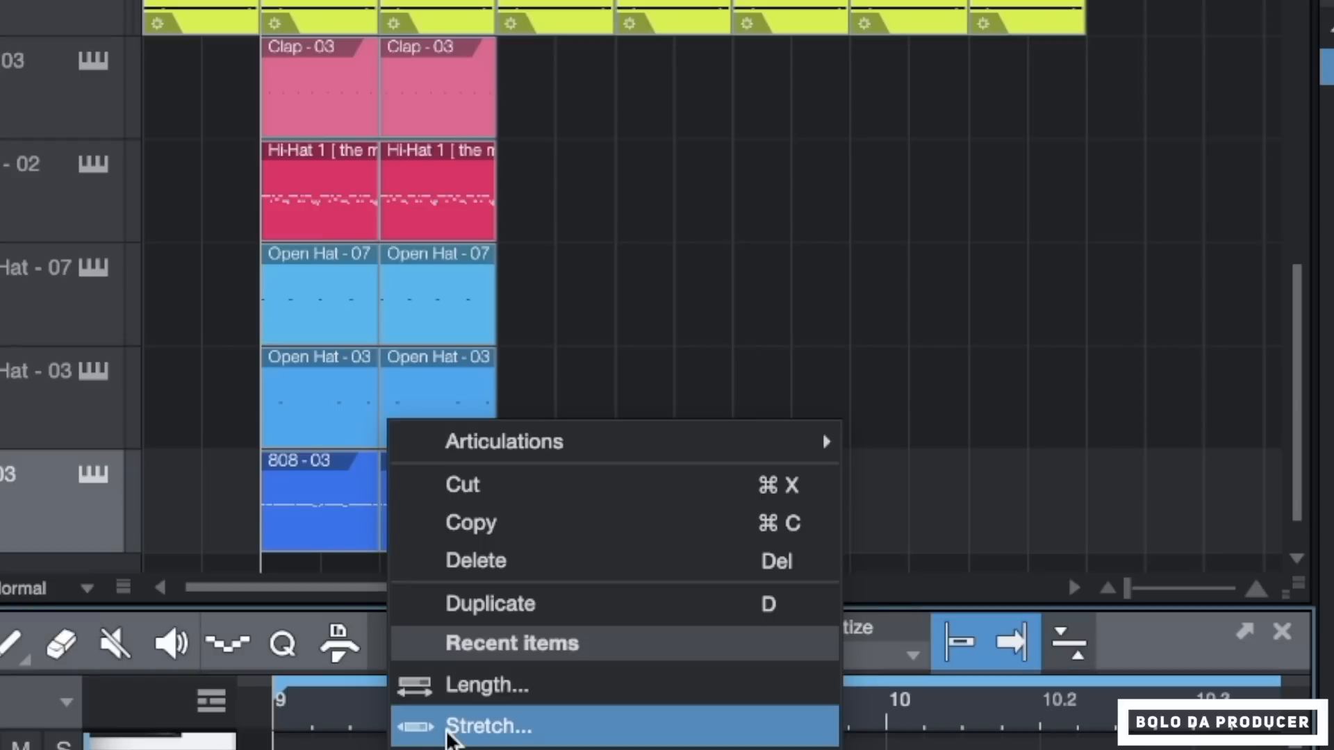
click(486, 330)
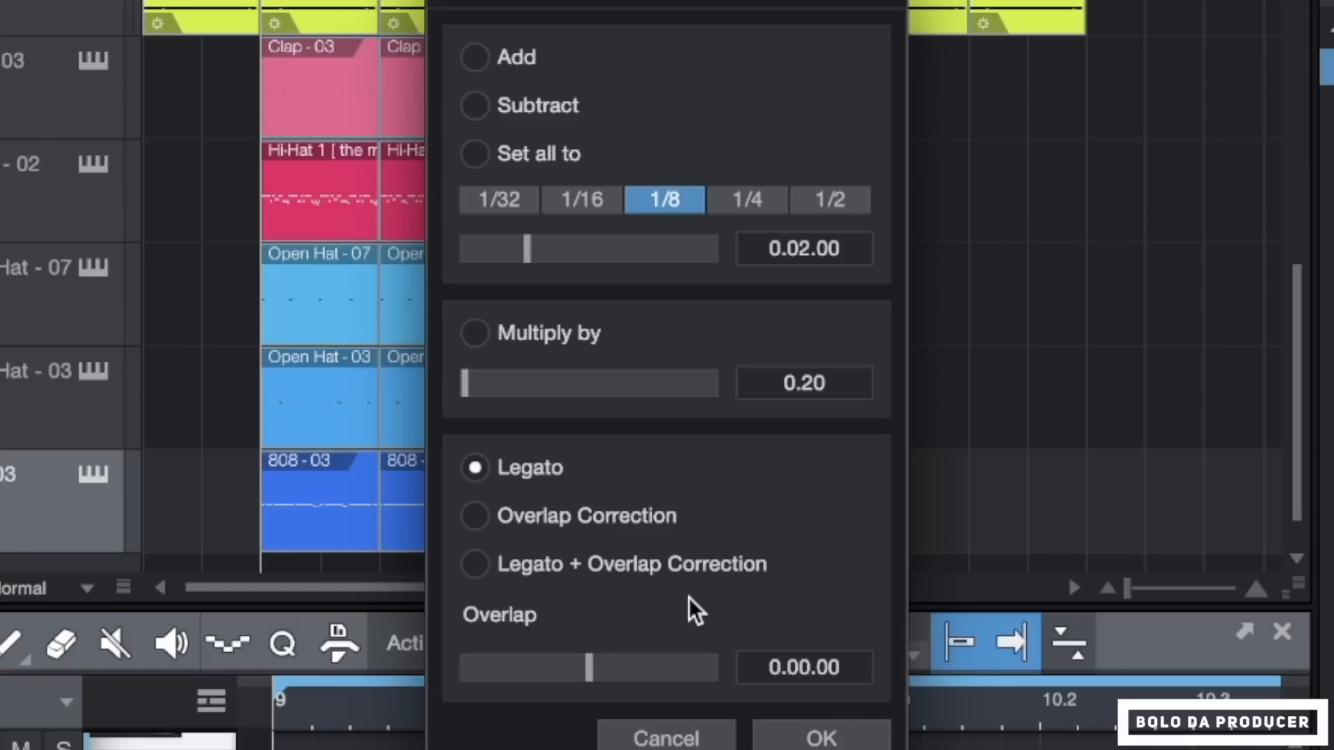
click(859, 735)
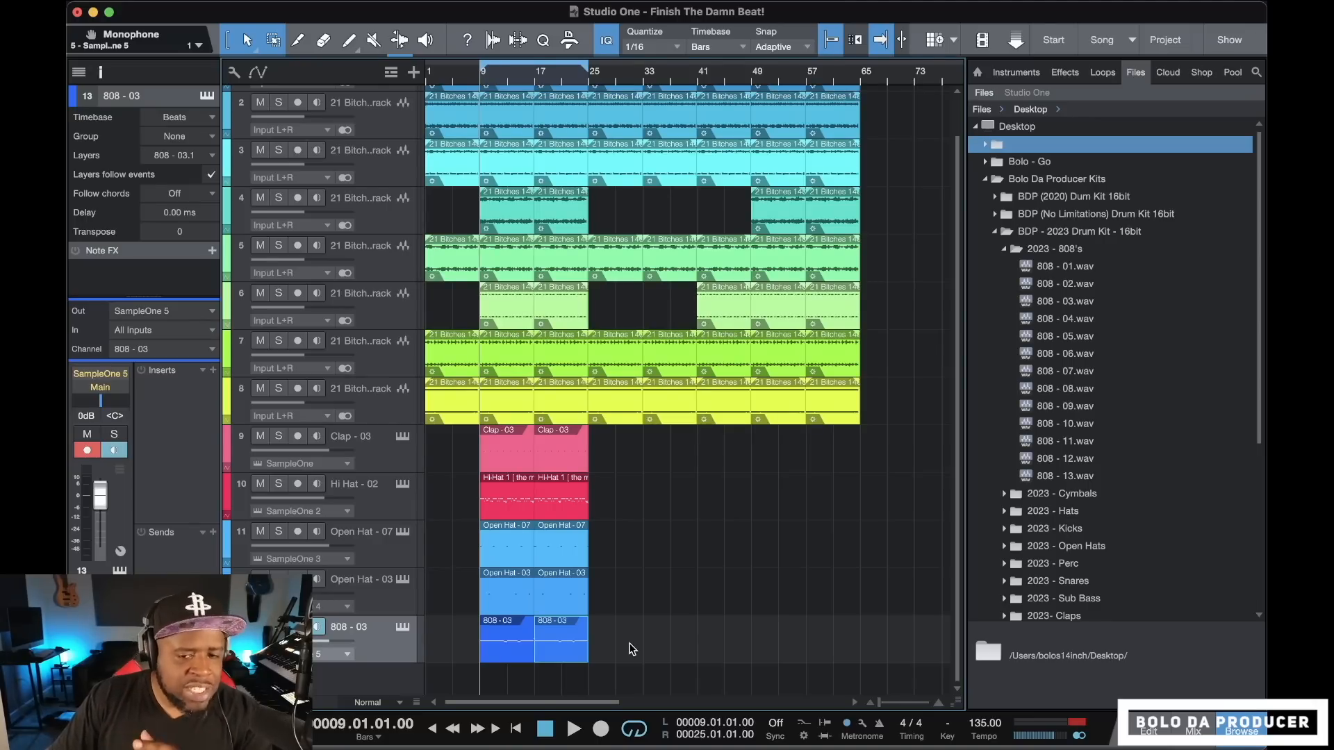
Select the clap, hi-hat, open hat and 808 events between bars 9 and 25 and duplicate them up to bar 65
drag(615, 660, 480, 469)
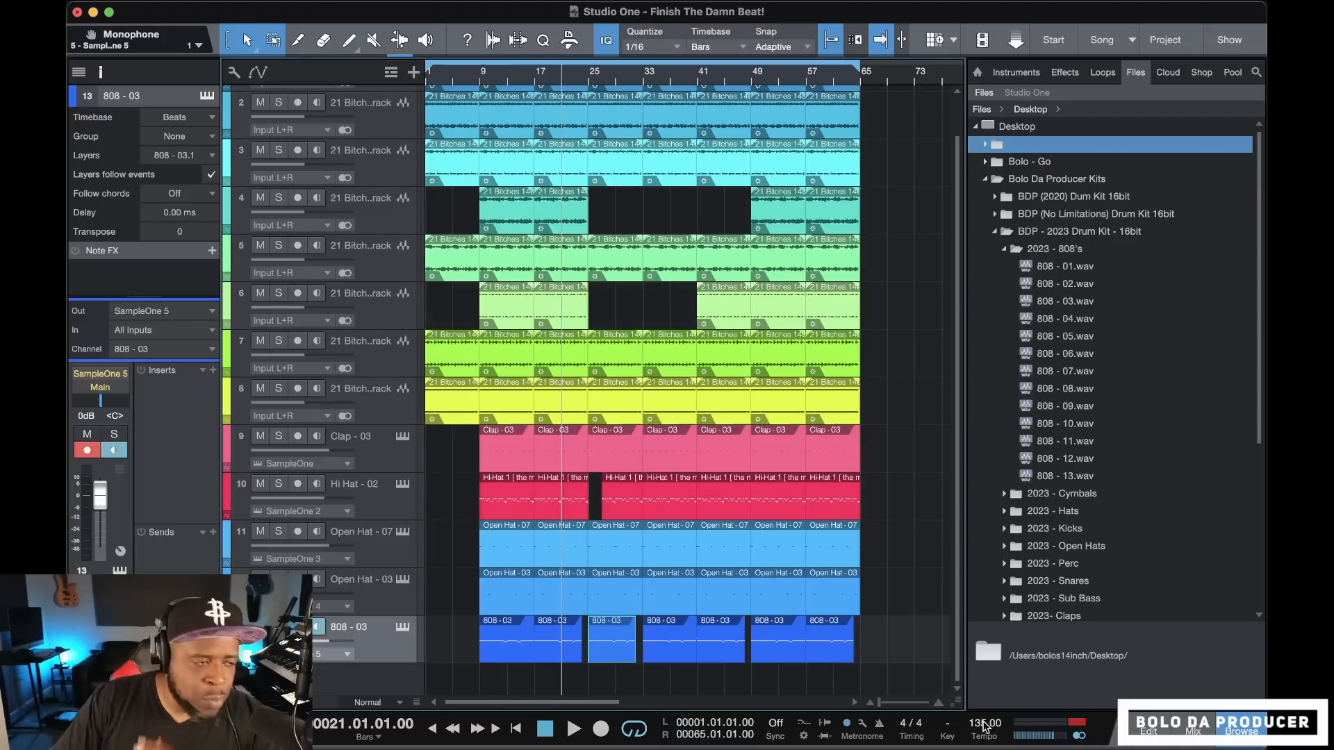
Set the song tempo to 185 and play back the arrangement from bar 24
drag(982, 725, 986, 680)
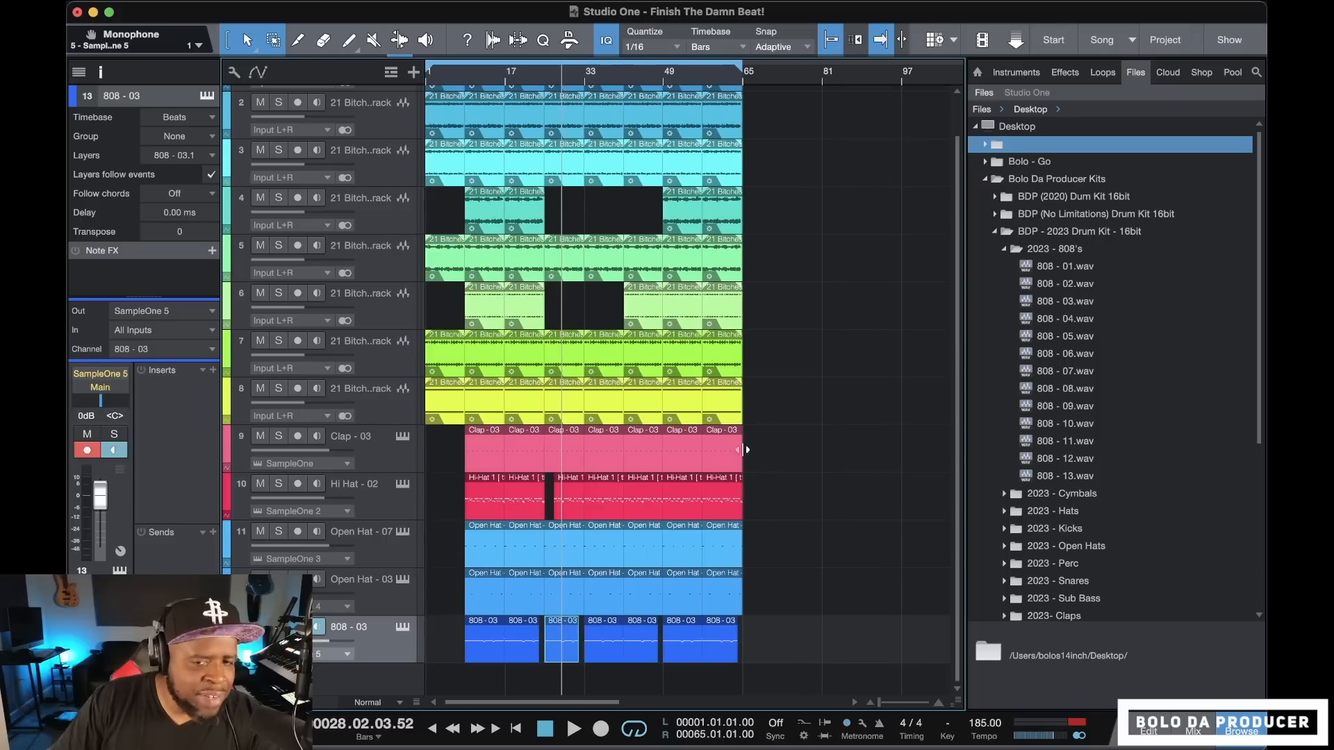
click(541, 77)
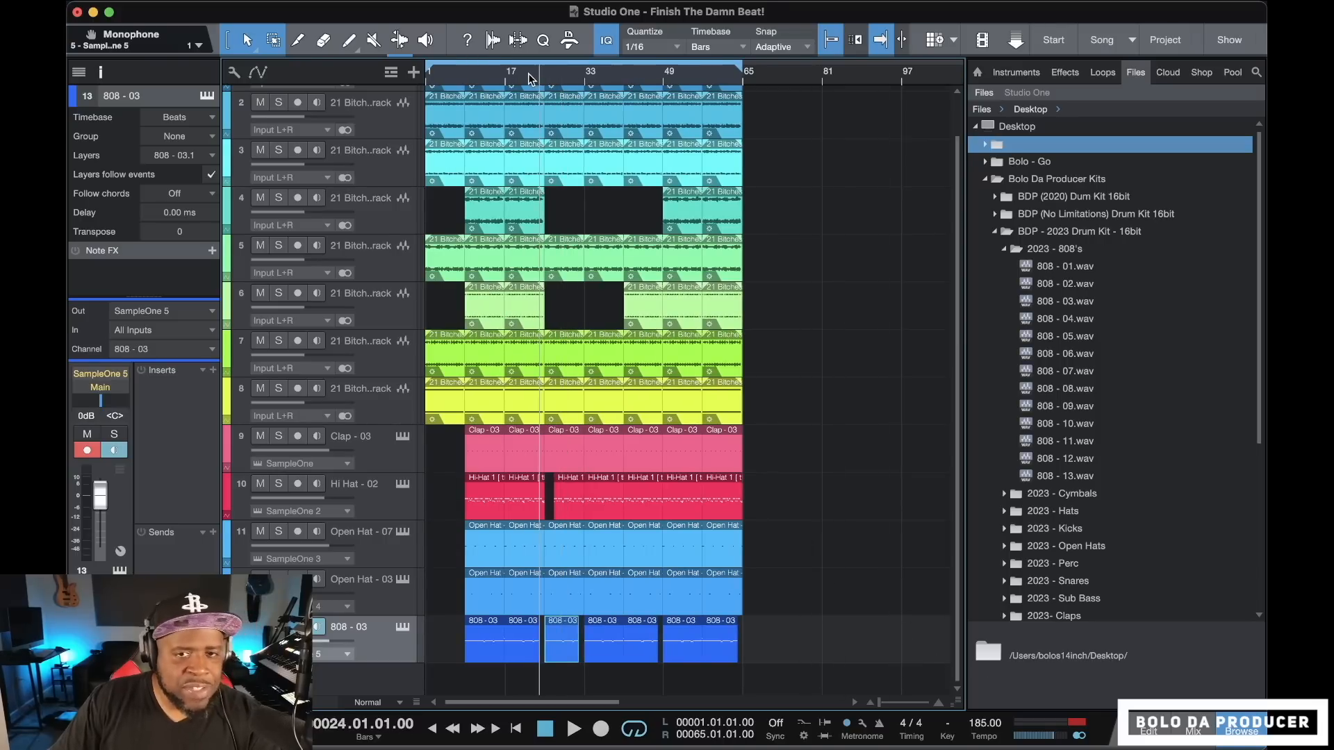
key(space)
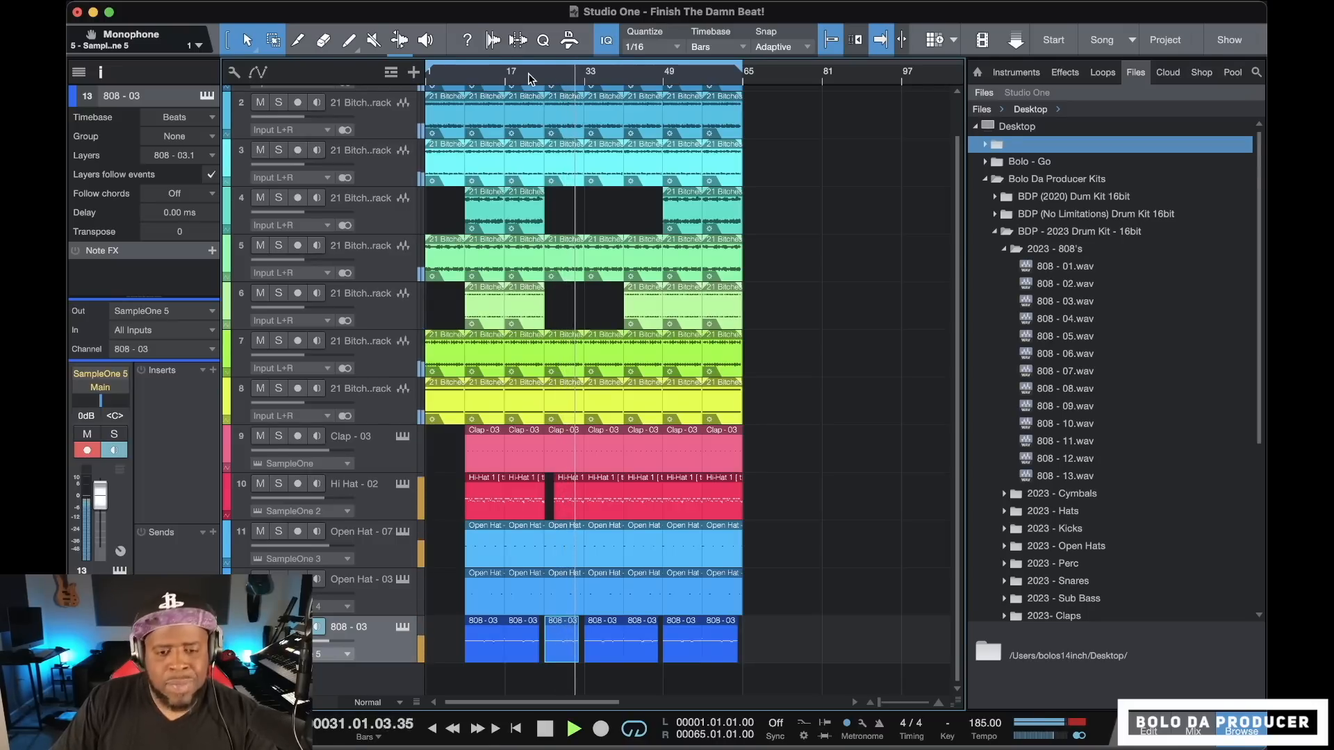
key(space)
click(529, 78)
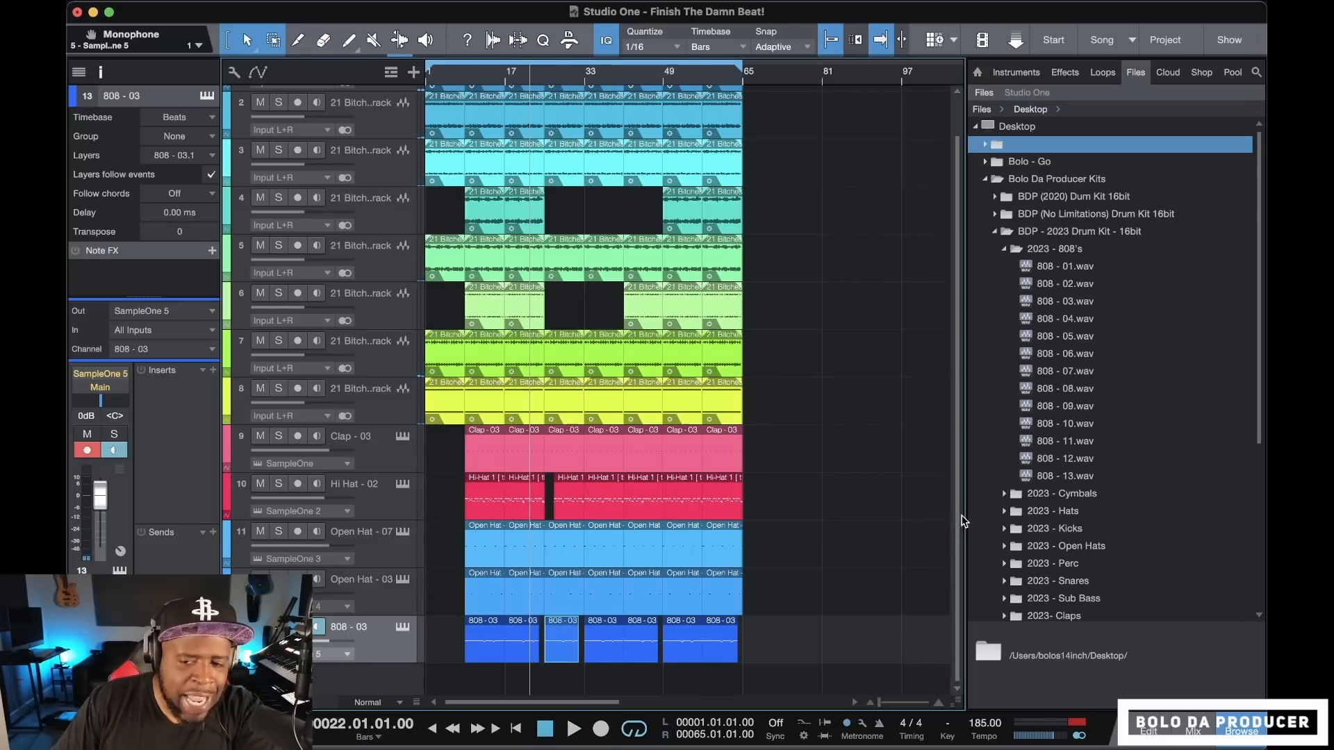
Set the song tempo to 85 and play back the arrangement from bar 23
drag(982, 727, 979, 748)
click(642, 78)
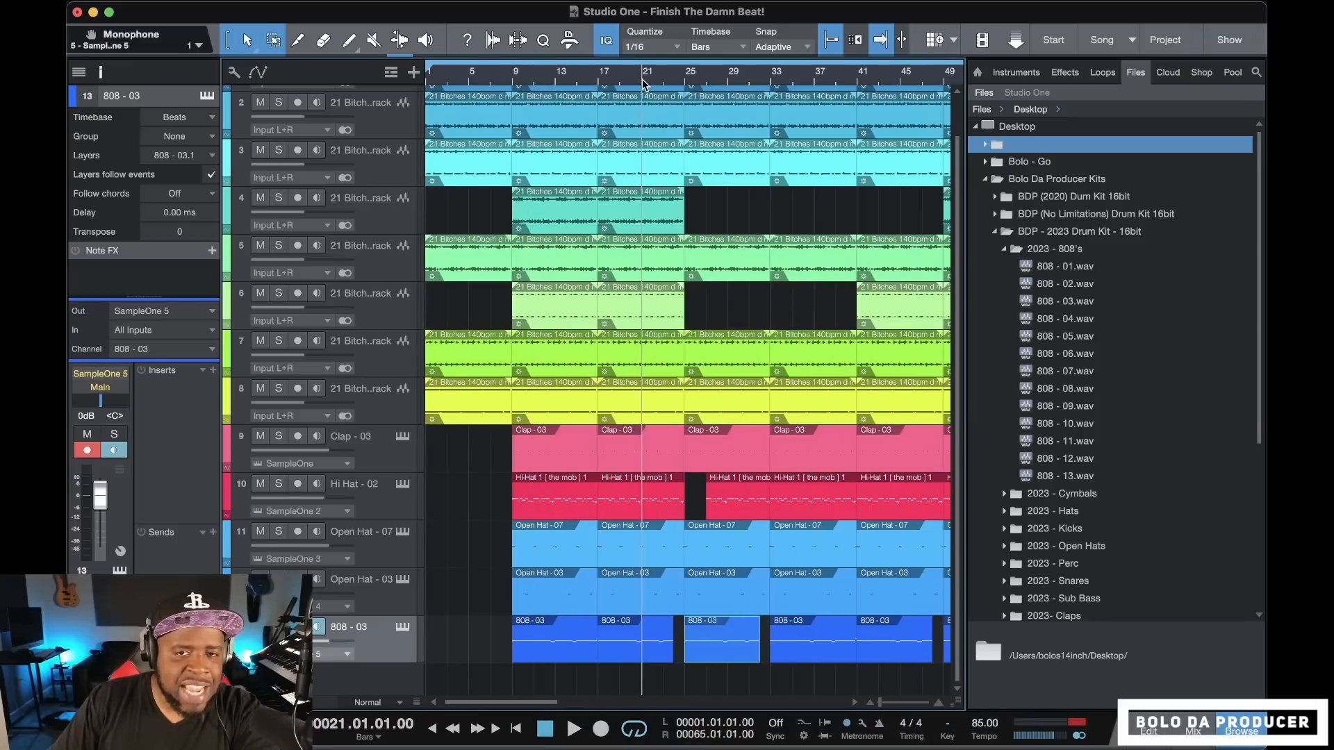
click(662, 78)
key(space)
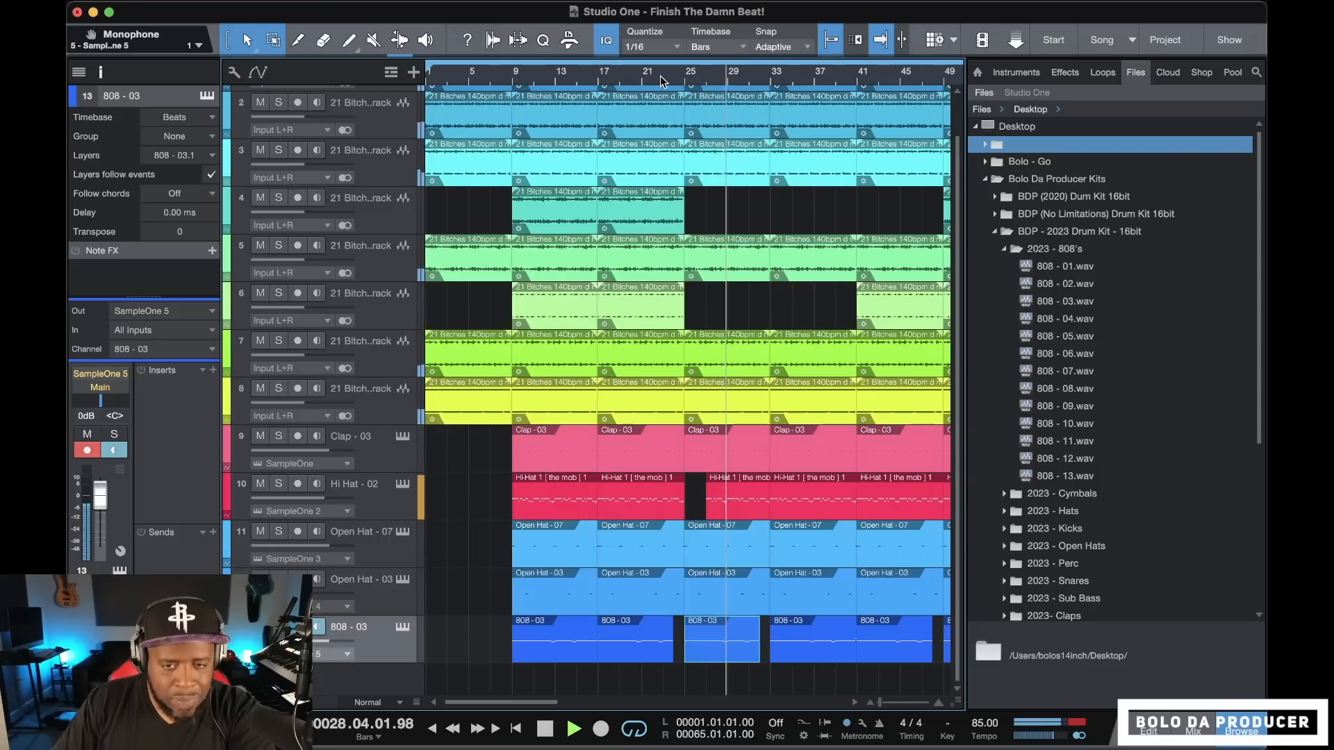
key(space)
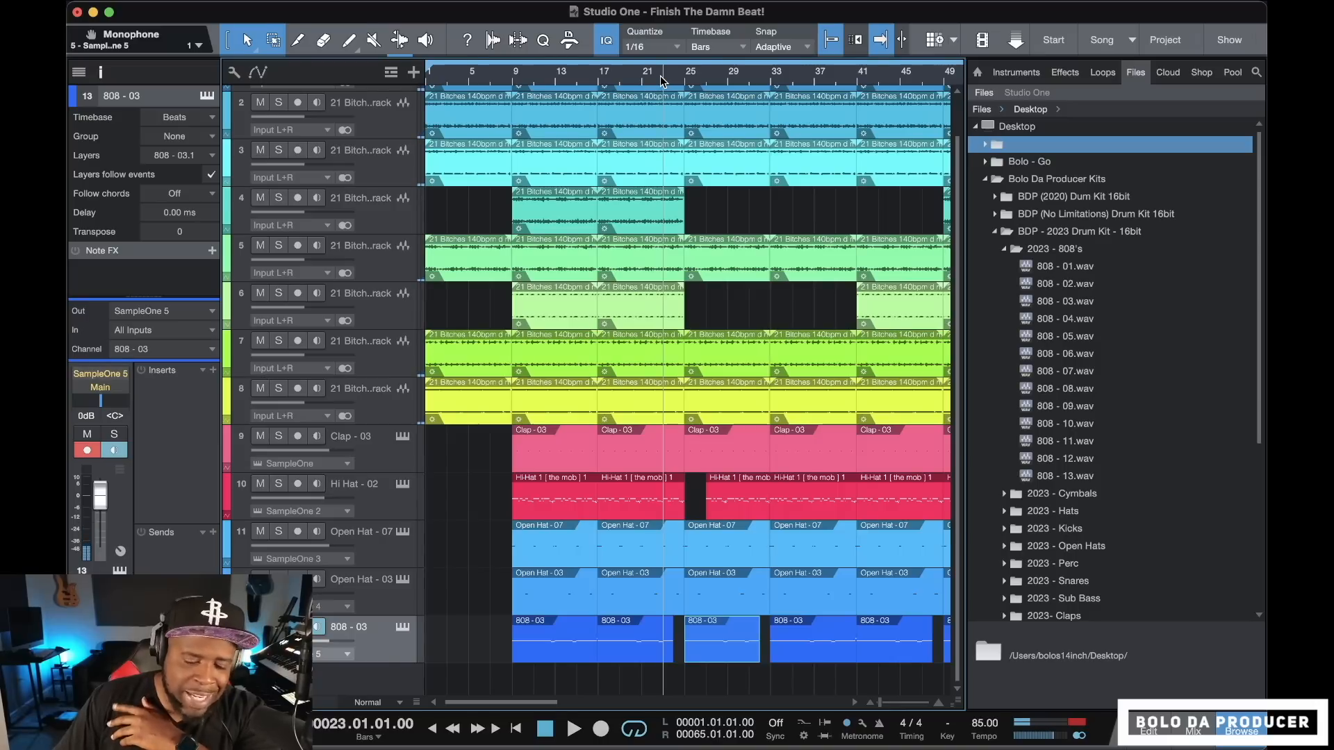